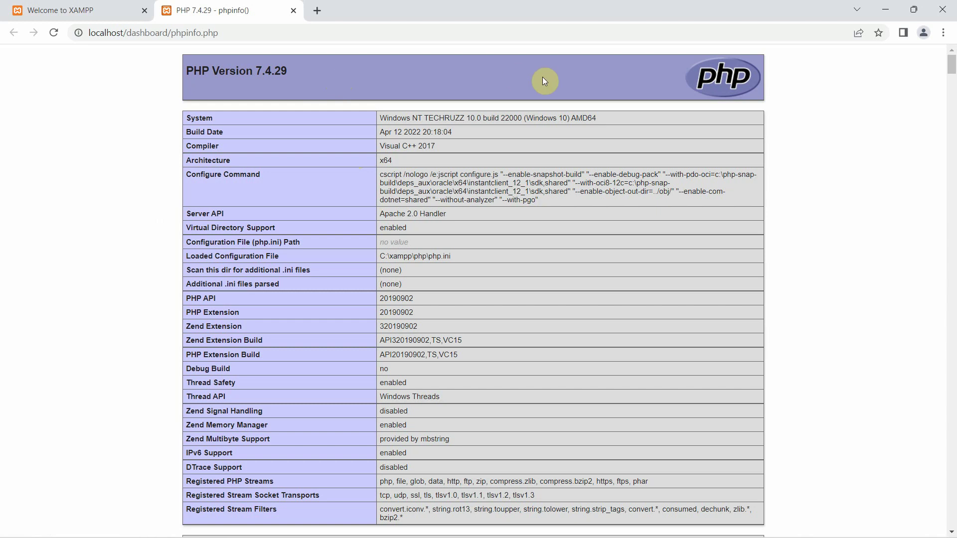
- Switch from the browser to the XAMPP Control Panel and stop the Apache and MySQL modules
click(886, 11)
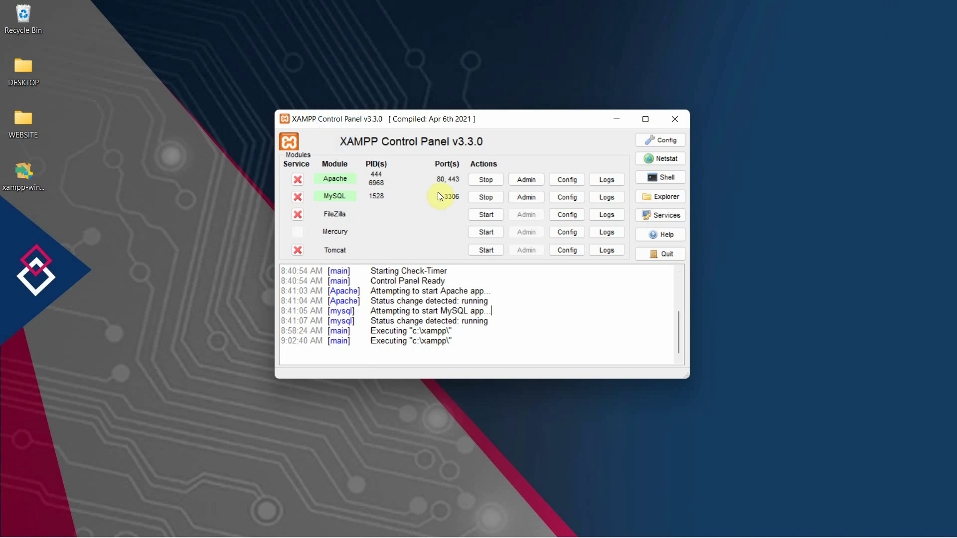
click(488, 182)
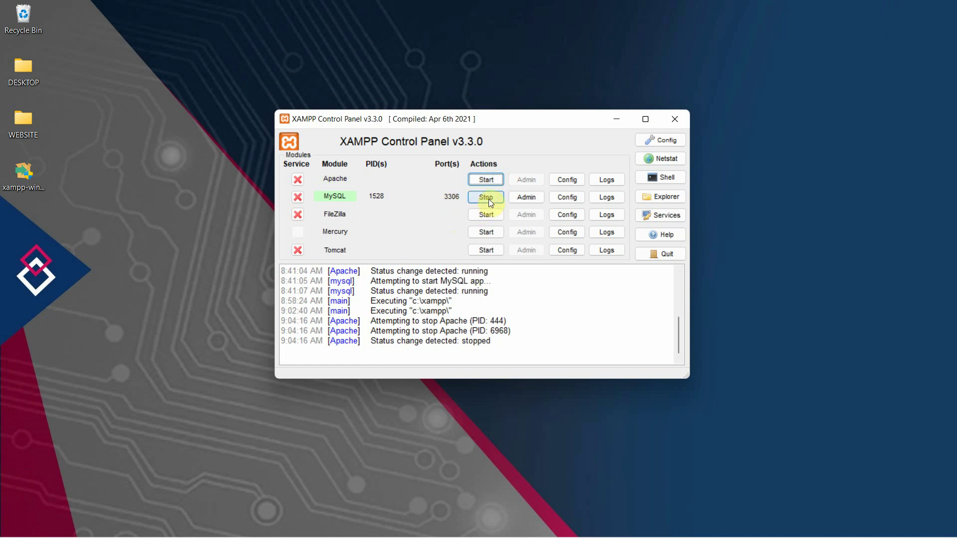
click(484, 198)
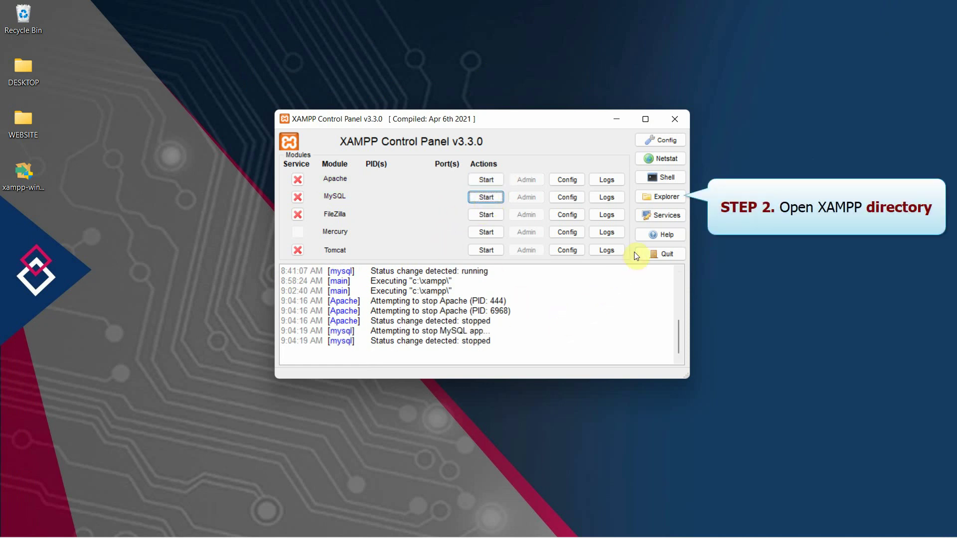
- Open the XAMPP installation directory and rename its apache folder to apache_OLD
click(662, 198)
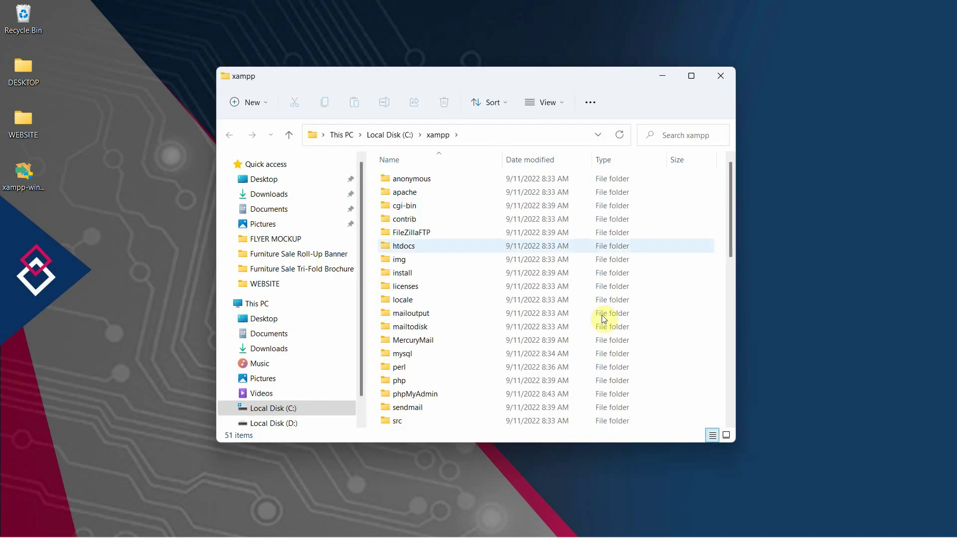
click(437, 197)
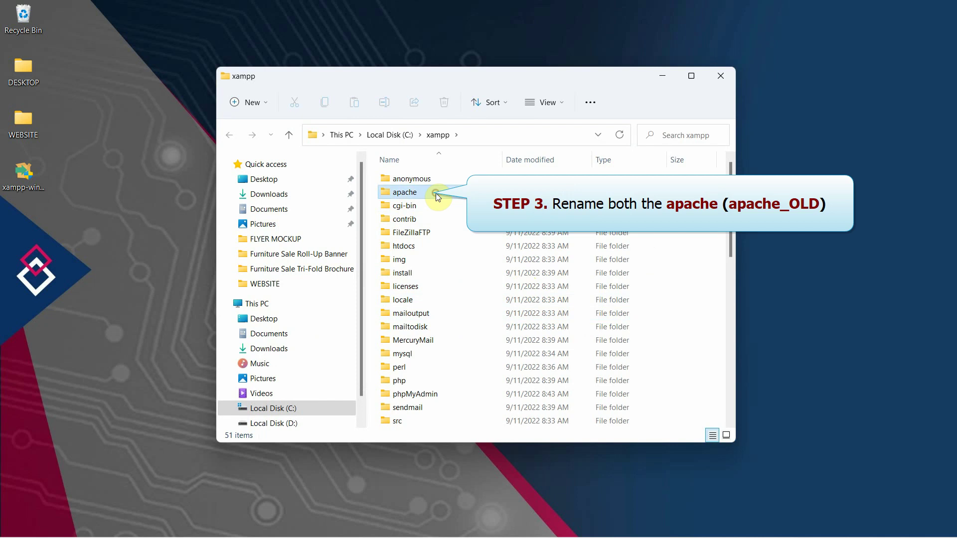
click(423, 383)
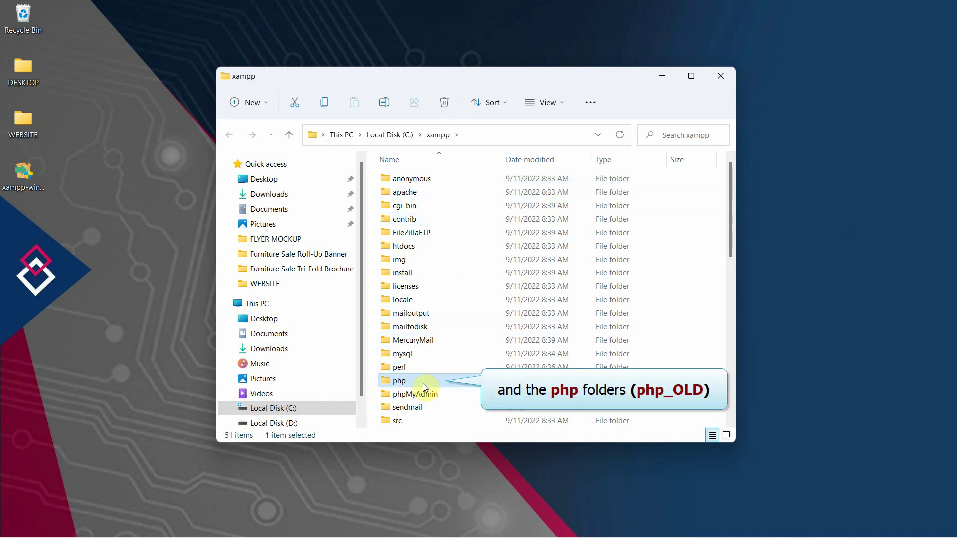
click(425, 194)
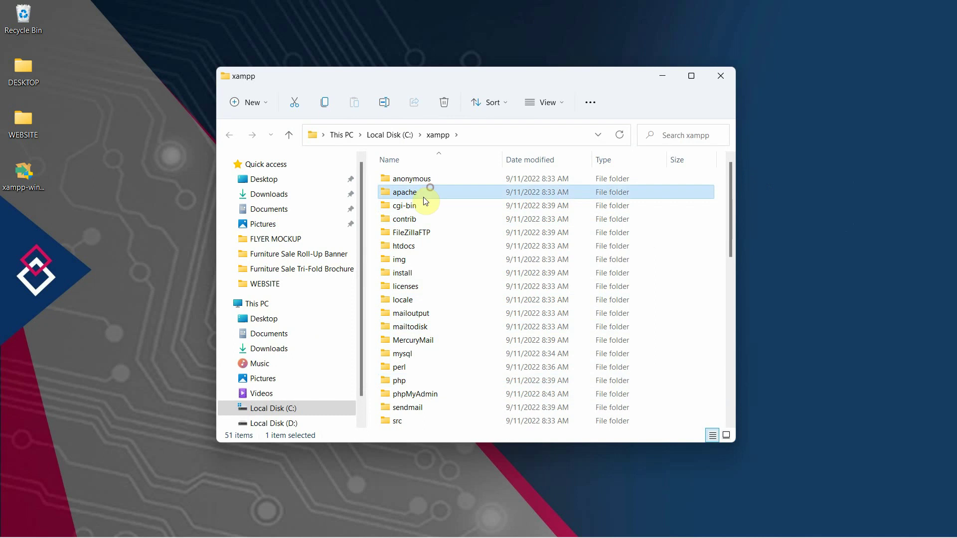
click(420, 193)
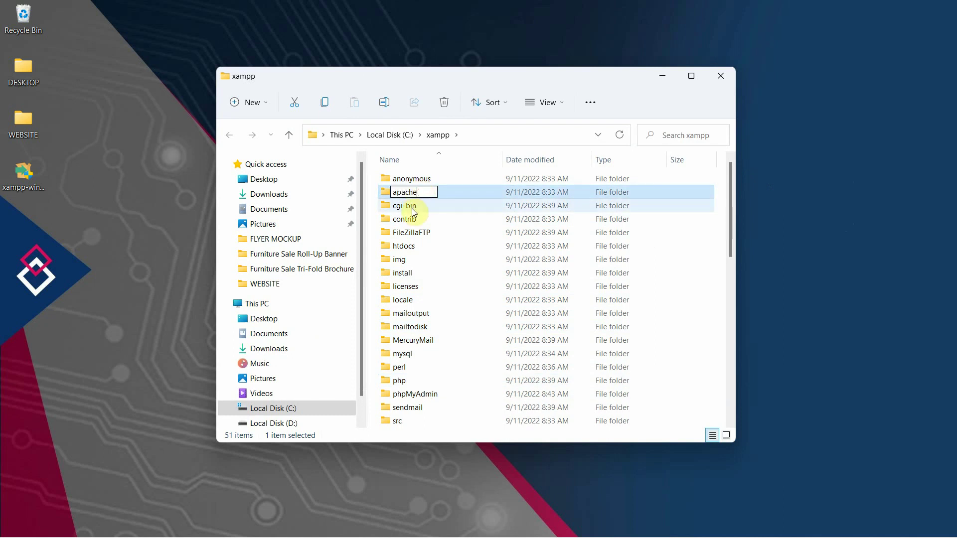
text(_OLD)
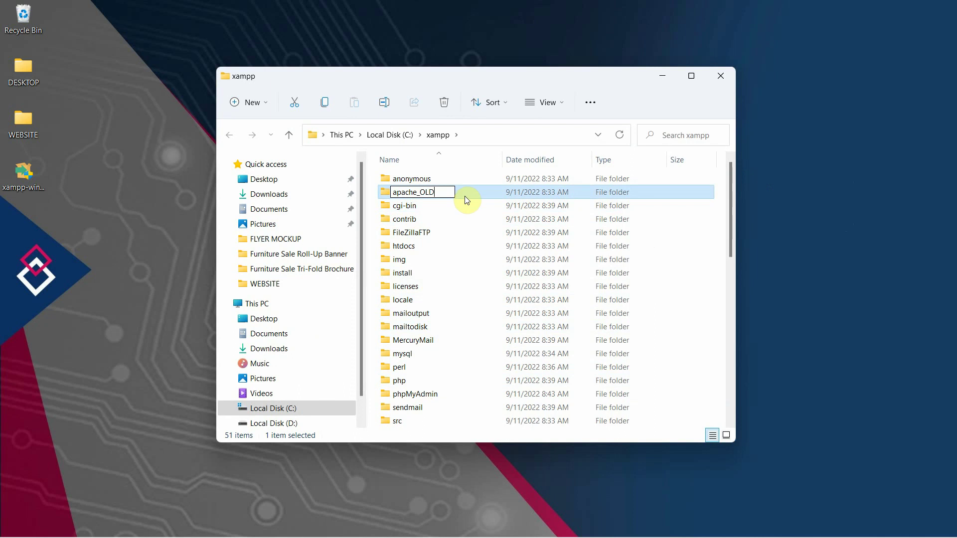
key(ctrl+a)
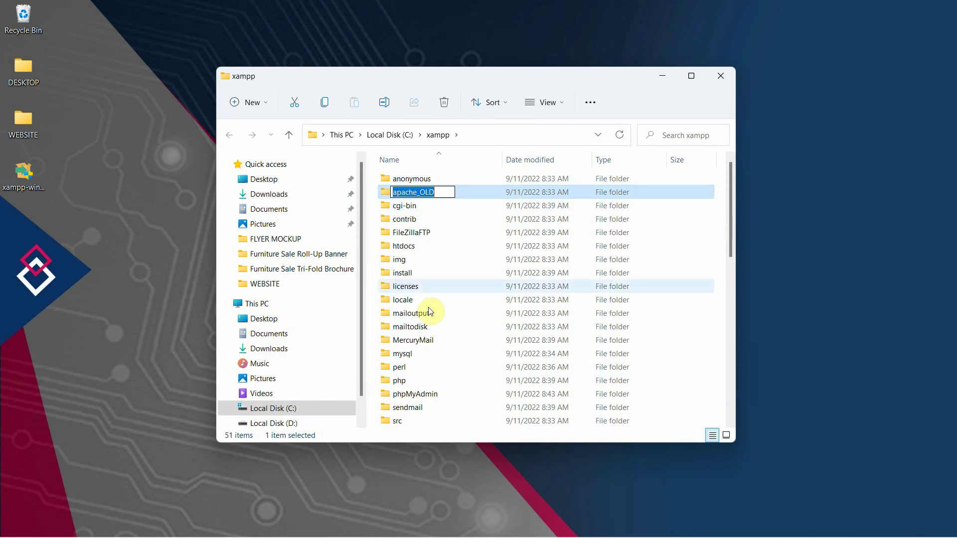
key(Return)
- Rename the php folder in the xampp directory to php_OLD
click(420, 381)
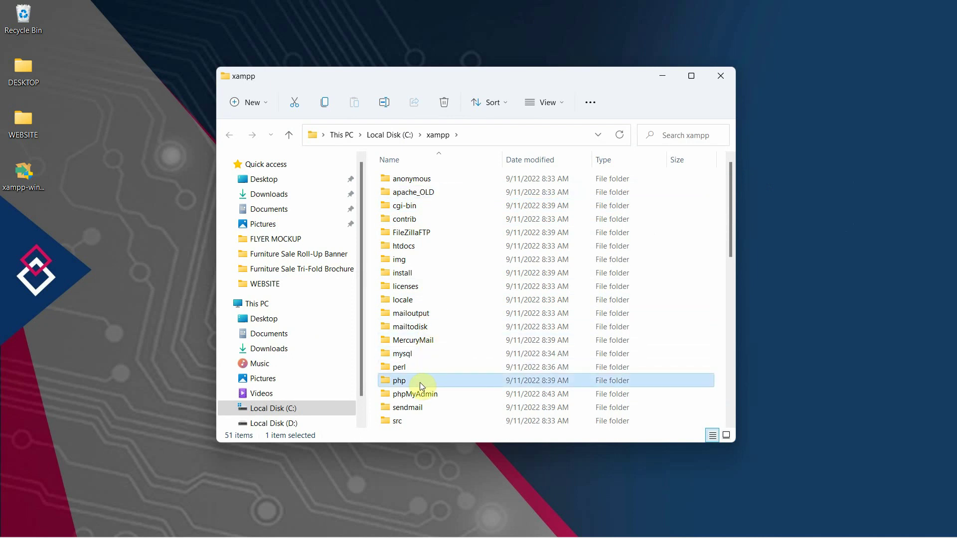
click(416, 382)
click(415, 382)
text(_OLD)
key(ctrl+a)
click(456, 397)
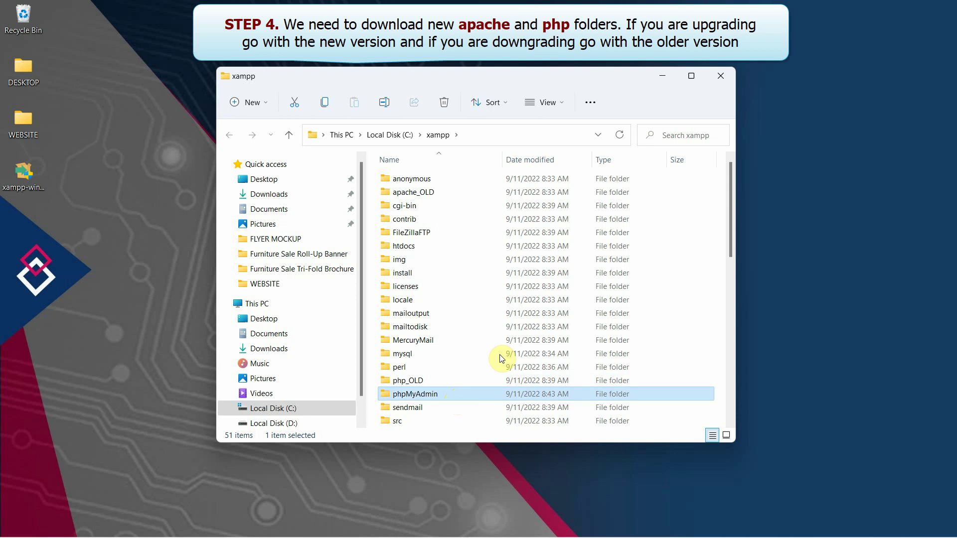
- Minimize the xampp folder window, switch to Chrome and replace the phpinfo and Welcome to XAMPP tabs with one new tab
click(663, 77)
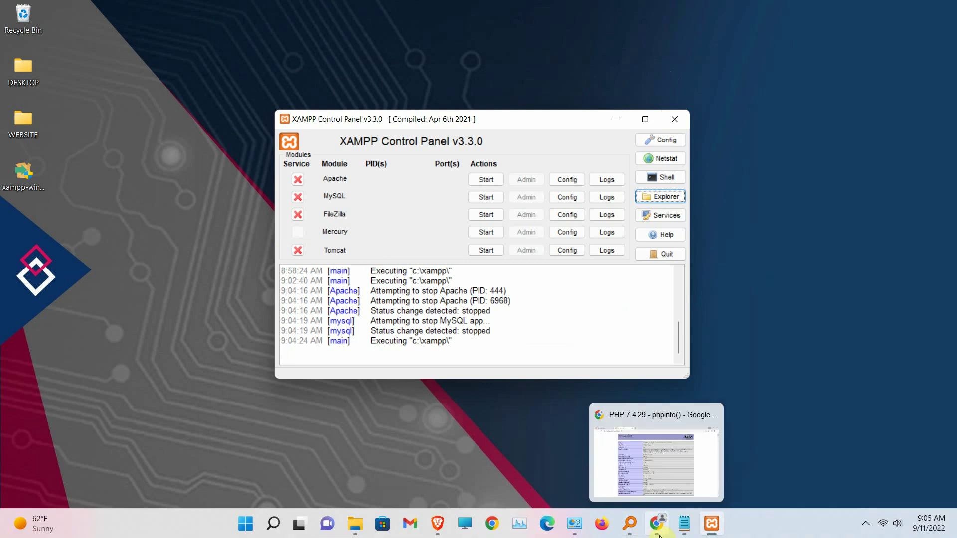
click(655, 527)
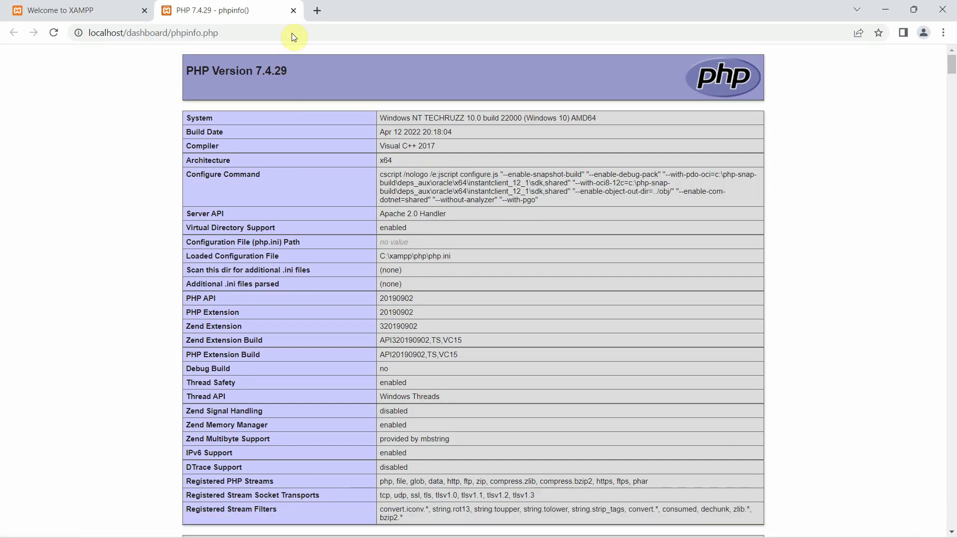
click(294, 11)
click(169, 14)
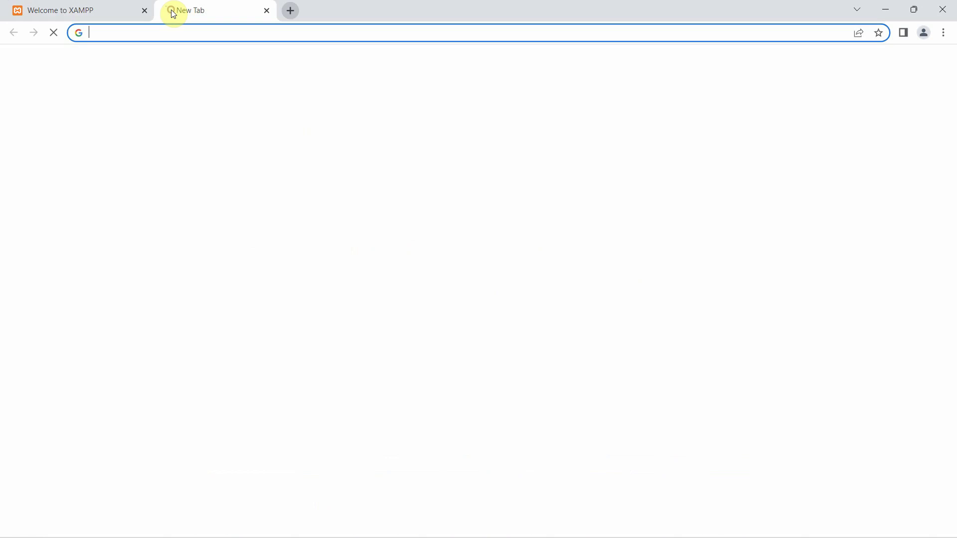
click(145, 10)
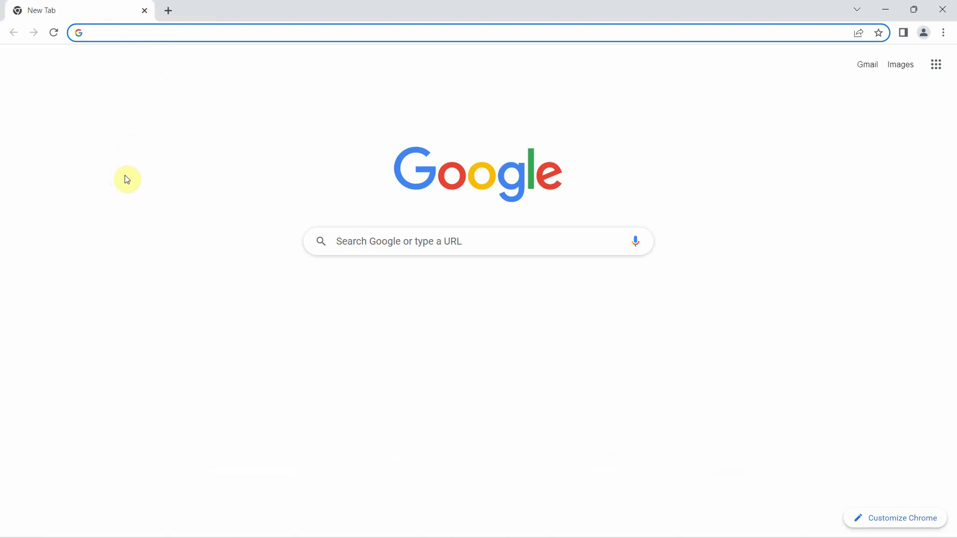
- Search the web for "xampp browse files" and open the XAMPP Files page on SourceForge
text(xampp b)
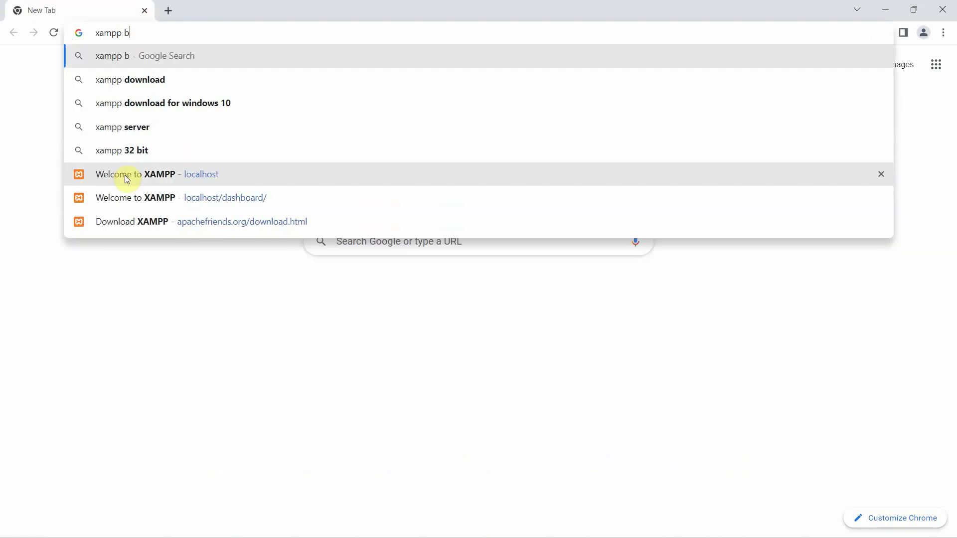
text(rowse)
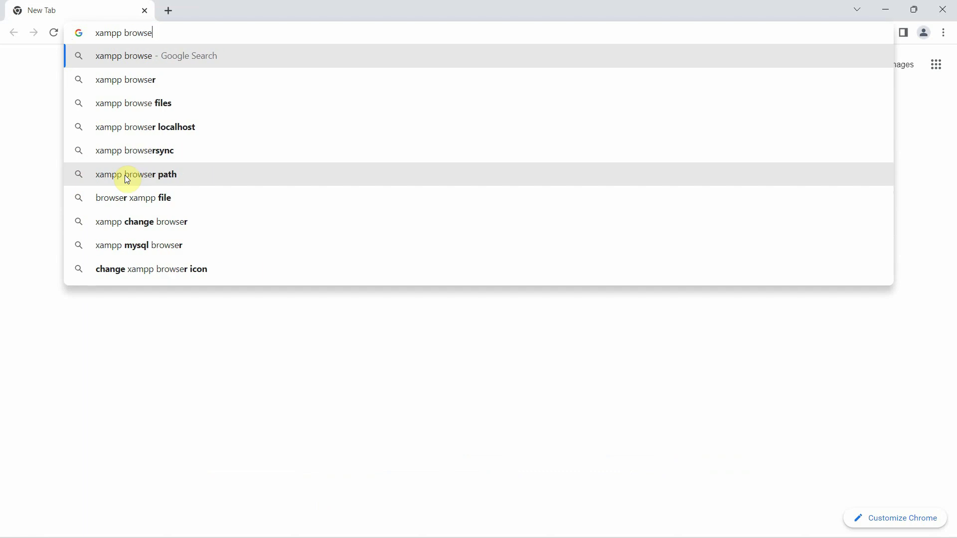
key(Return)
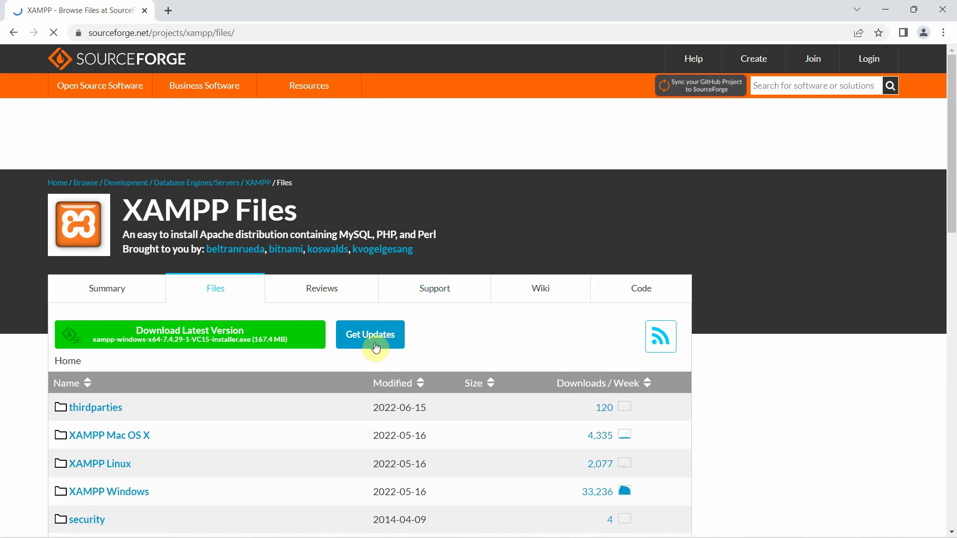
- Open the 8.0.19 version folder inside the XAMPP Windows folder of the file list
scroll(389, 329, down, 2)
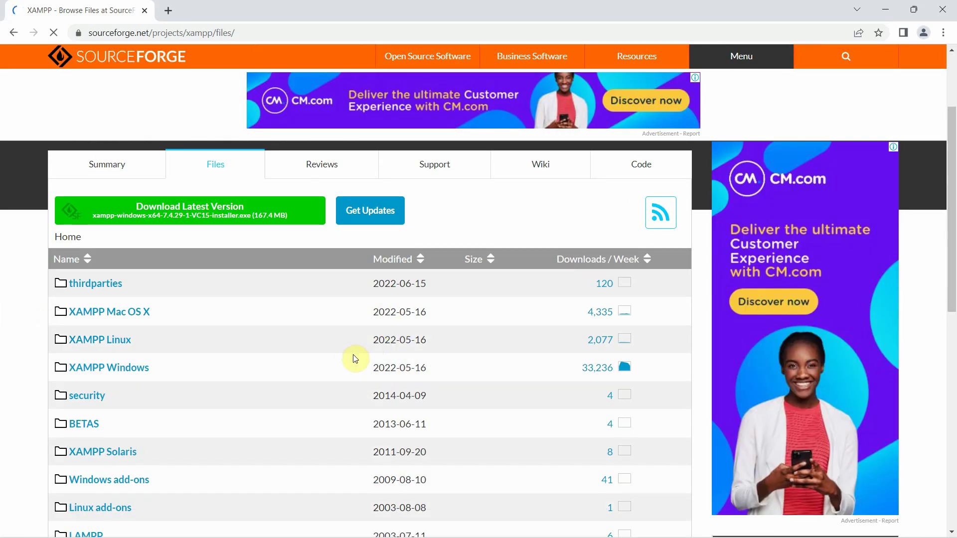
scroll(355, 358, down, 3)
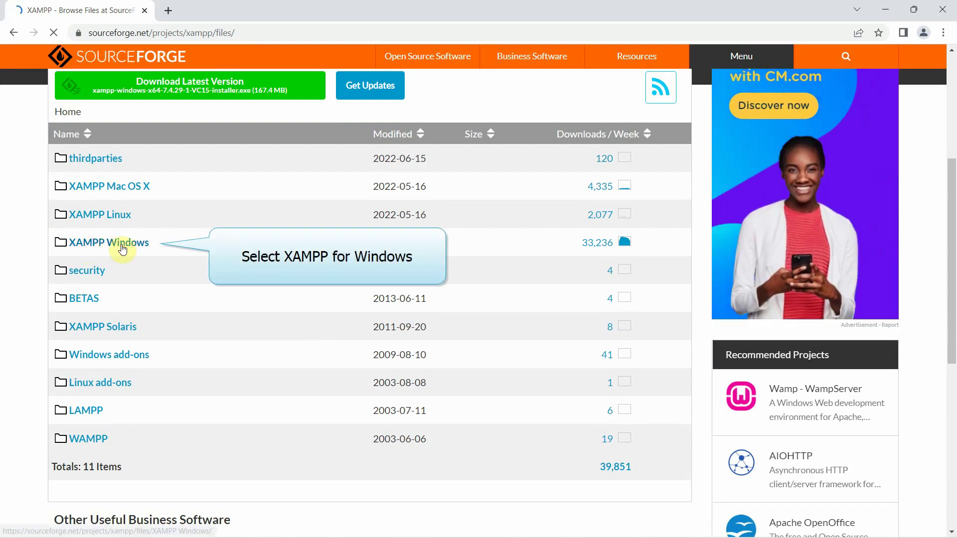
click(115, 245)
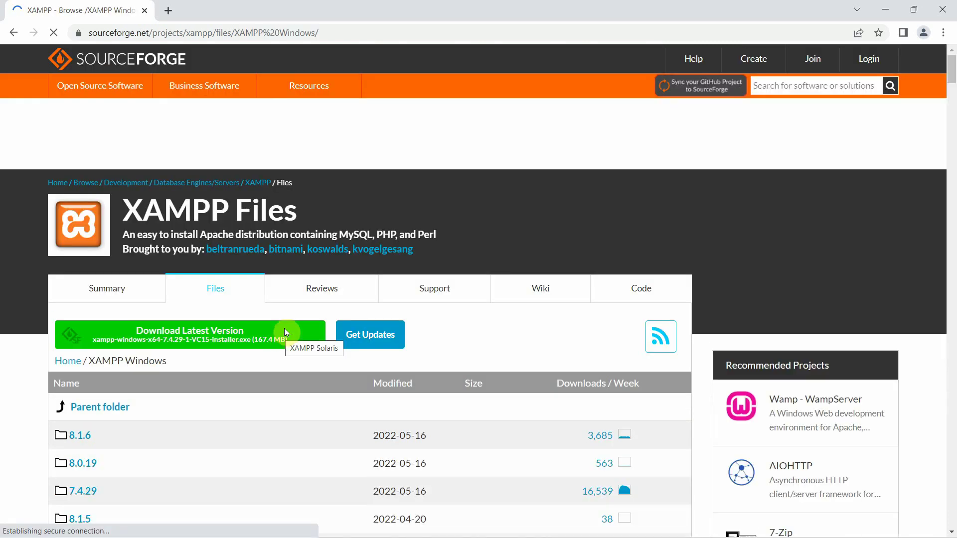
scroll(423, 265, down, 2)
scroll(428, 265, down, 4)
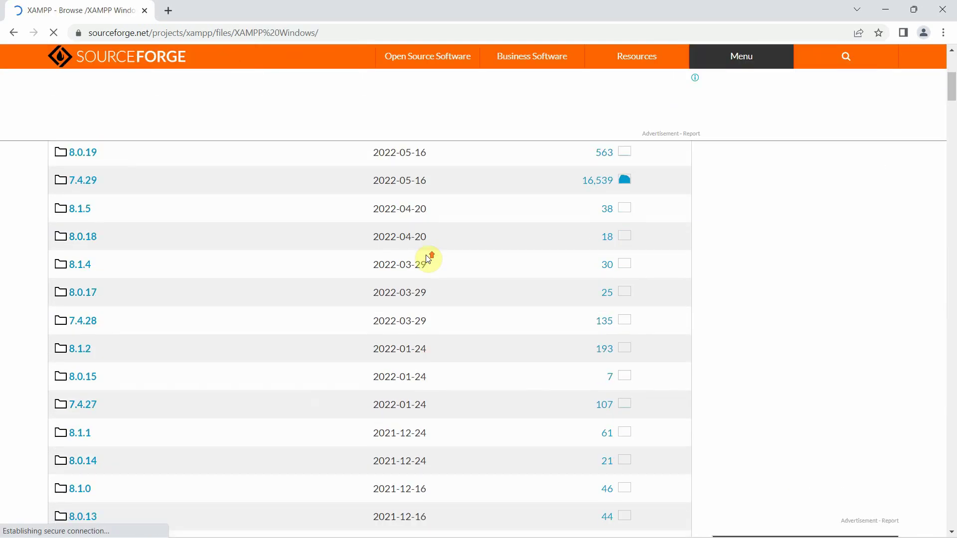
scroll(424, 256, up, 4)
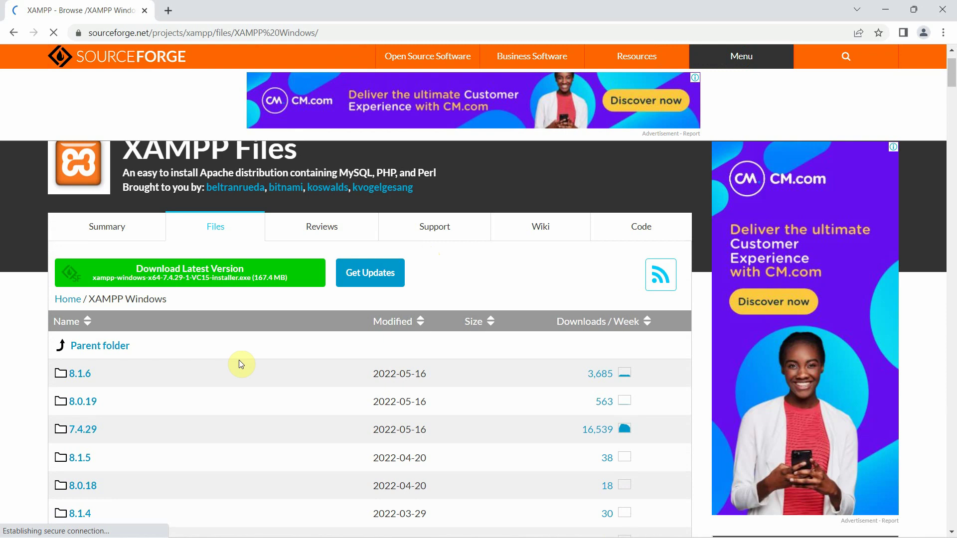
click(80, 406)
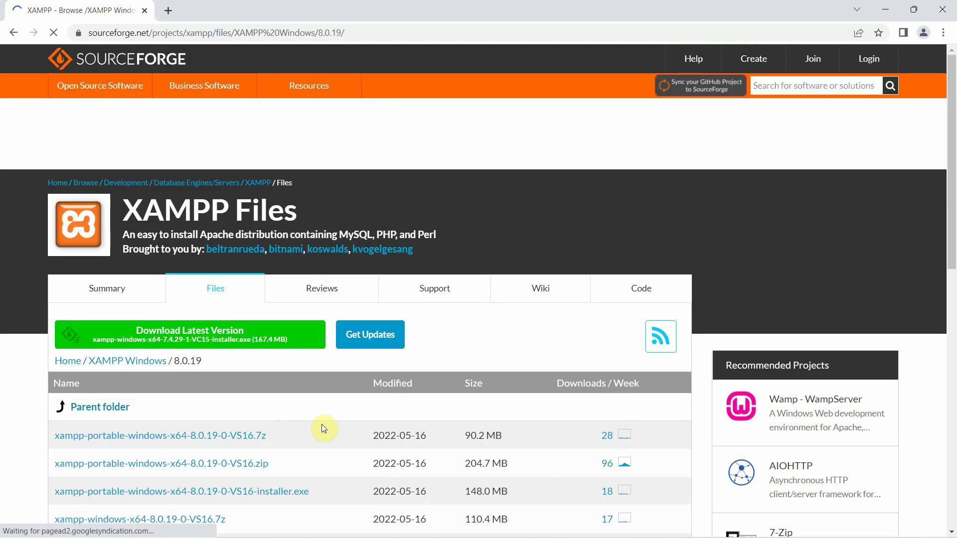
- Download xampp-portable-windows-x64-8.0.19-0-VS16.zip and minimize the browser window
scroll(393, 393, down, 3)
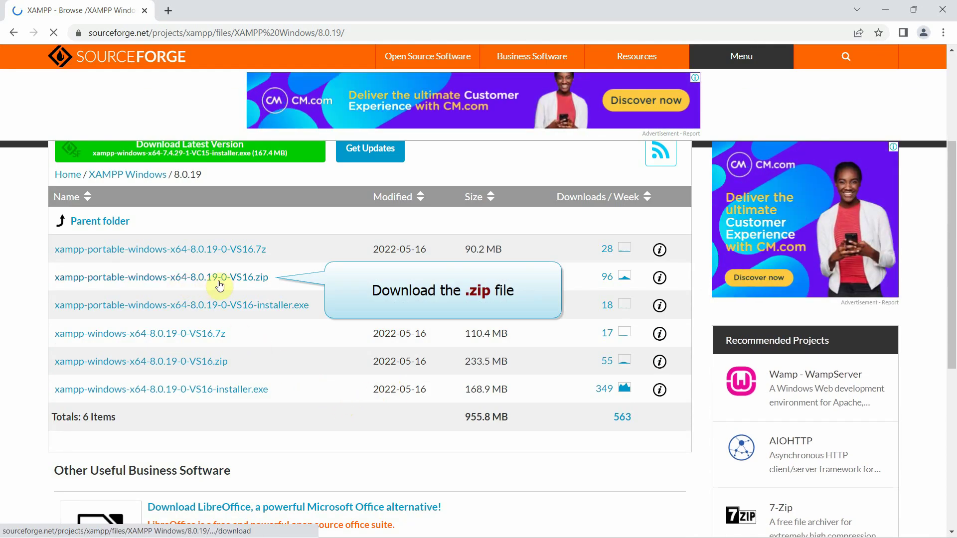
click(256, 282)
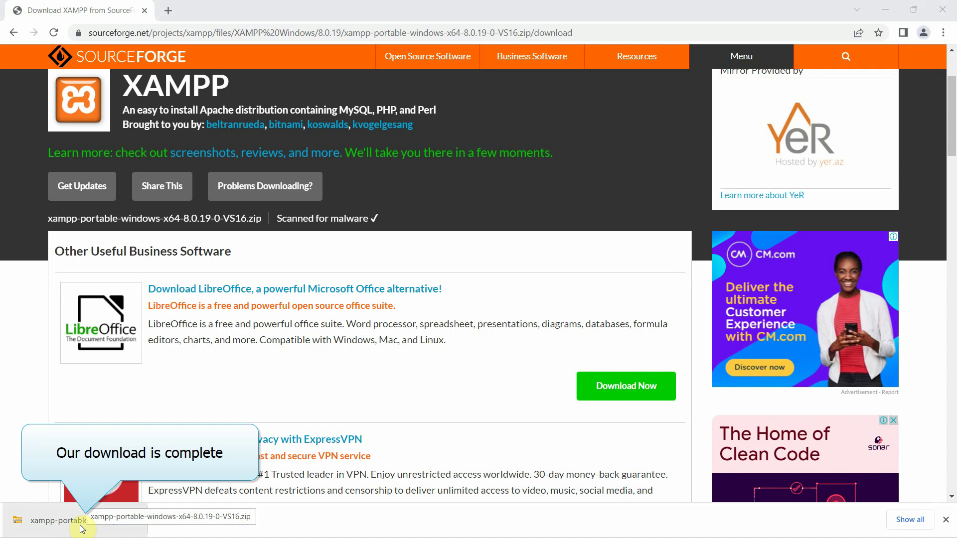
click(883, 6)
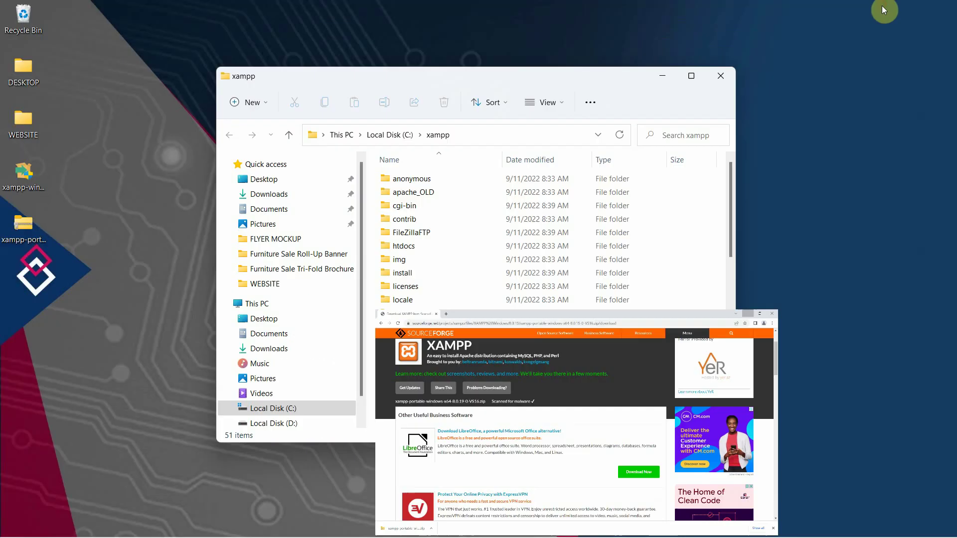
- Extract the downloaded xampp-portable ZIP file on the desktop to the default destination folder
click(21, 220)
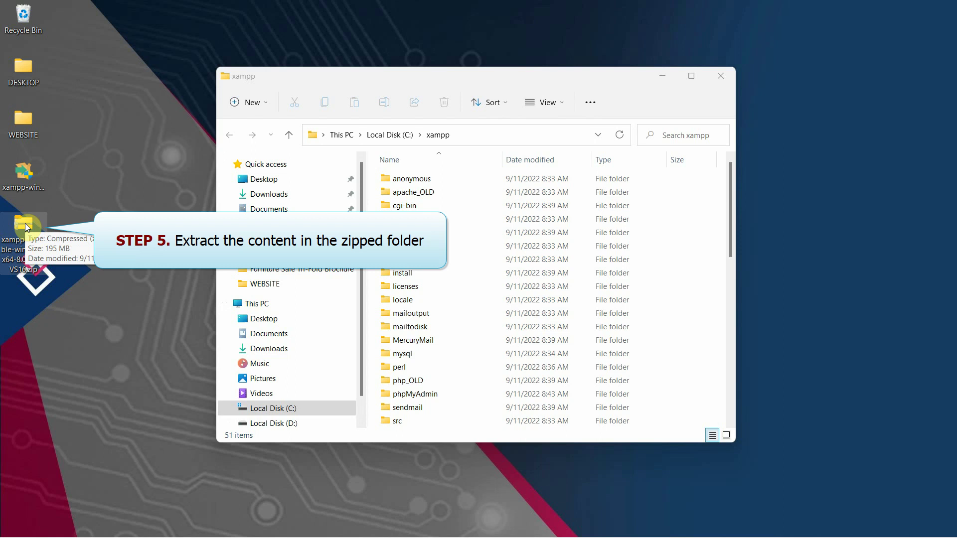
right_click(26, 223)
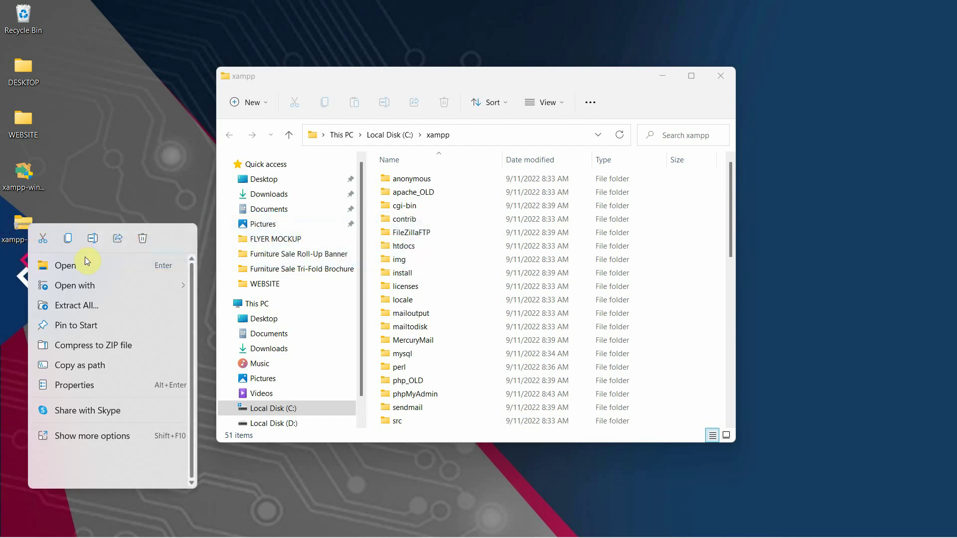
click(99, 306)
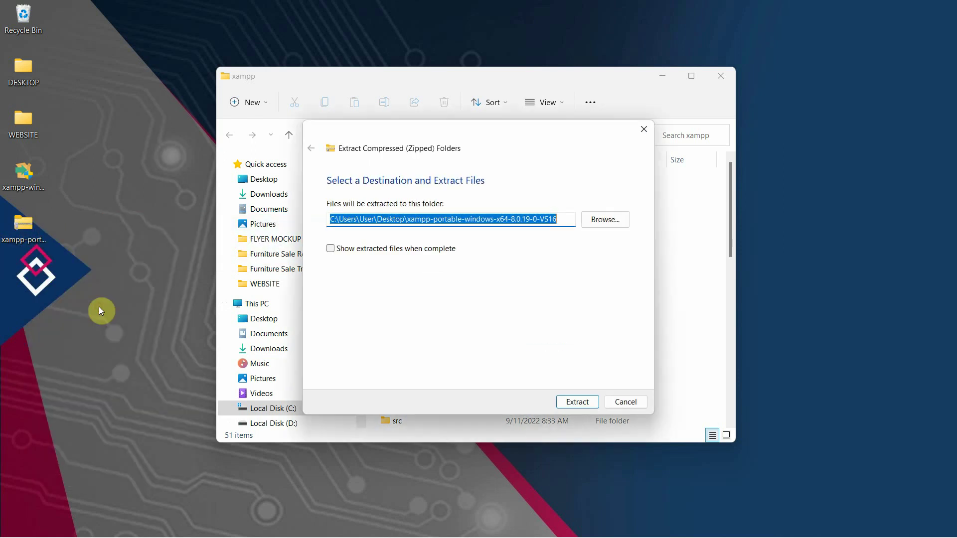
click(578, 402)
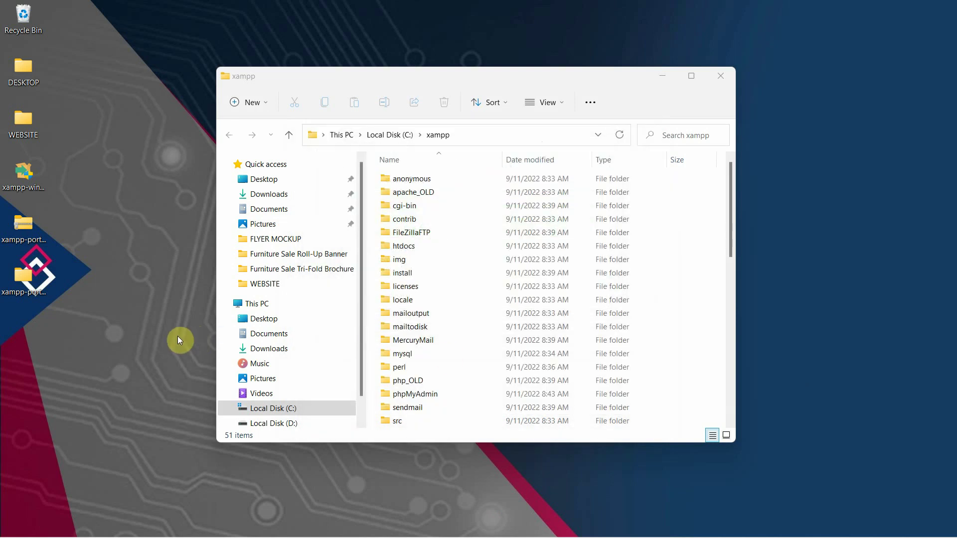
- Open the extracted xampp-portable-windows-x64-8.0.19-0-VS16 folder on the desktop and go into its xampp subfolder
click(17, 274)
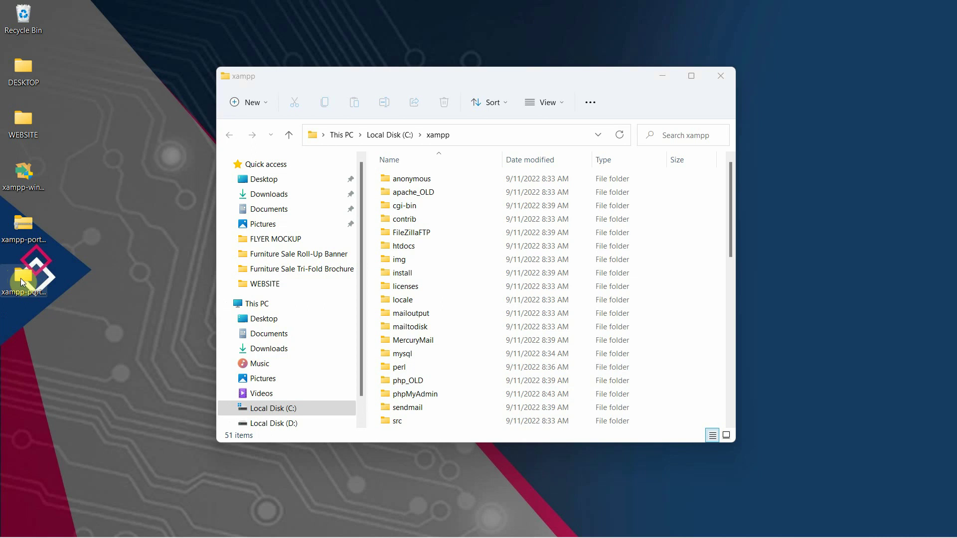
double_click(22, 281)
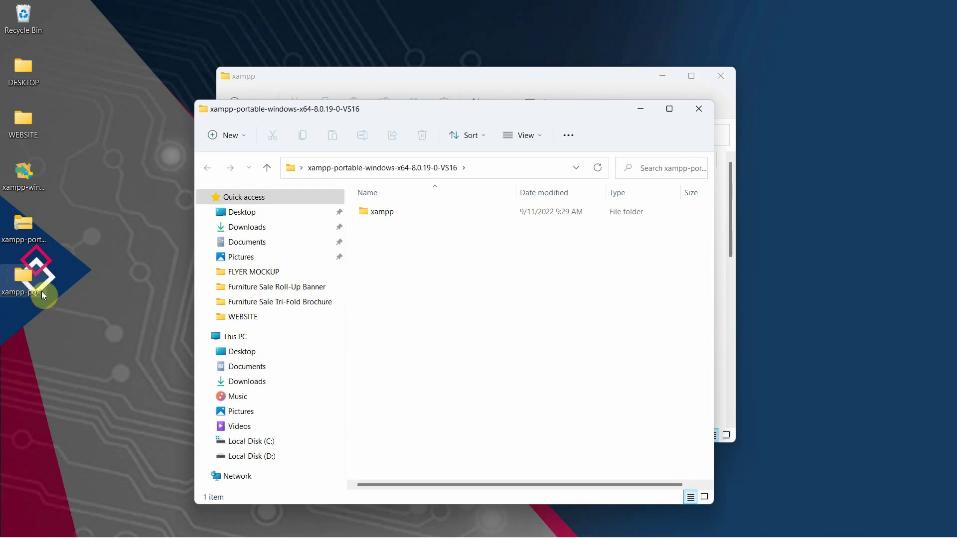
click(393, 217)
double_click(394, 218)
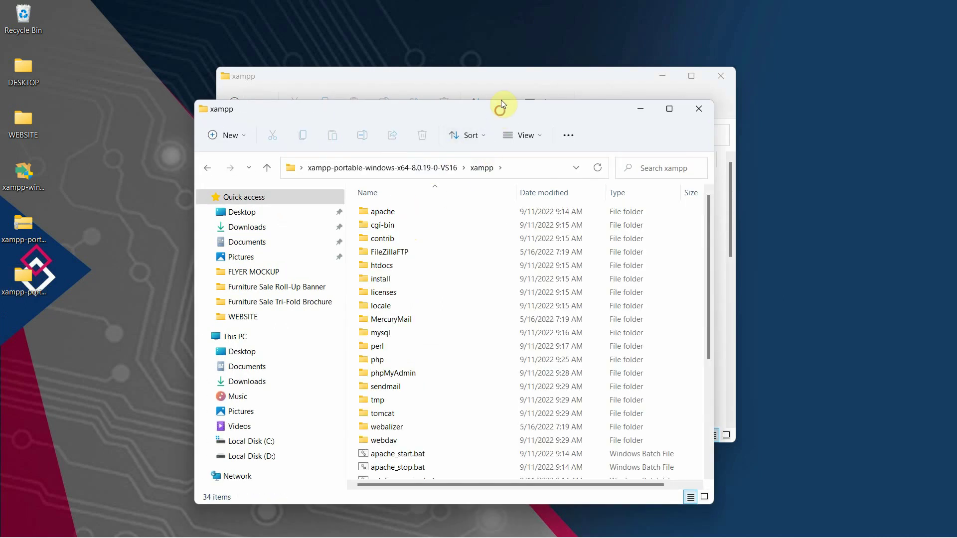
- Copy the apache and php folders from the extracted portable xampp folder, close its window, and paste them into C:\xampp
drag(501, 103, 497, 79)
click(417, 176)
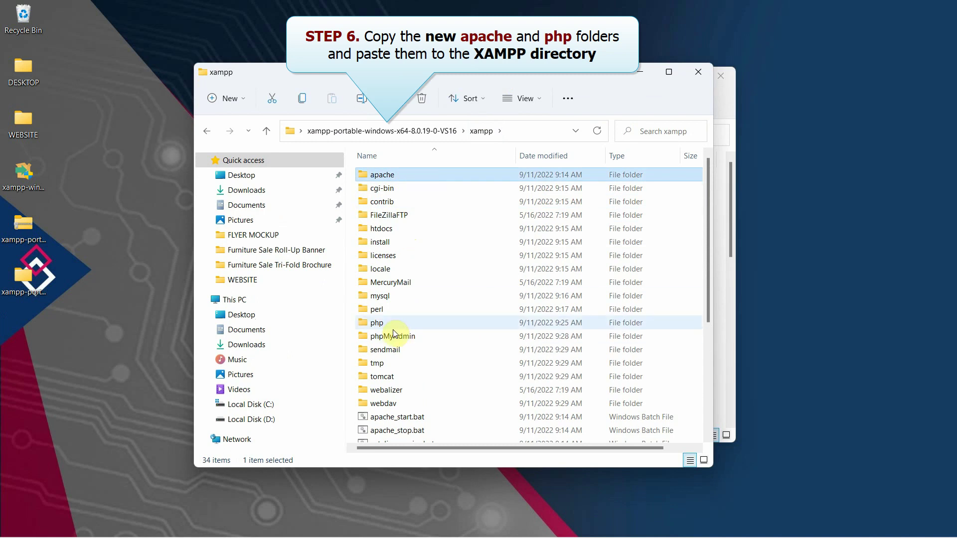
ctrl+click(421, 323)
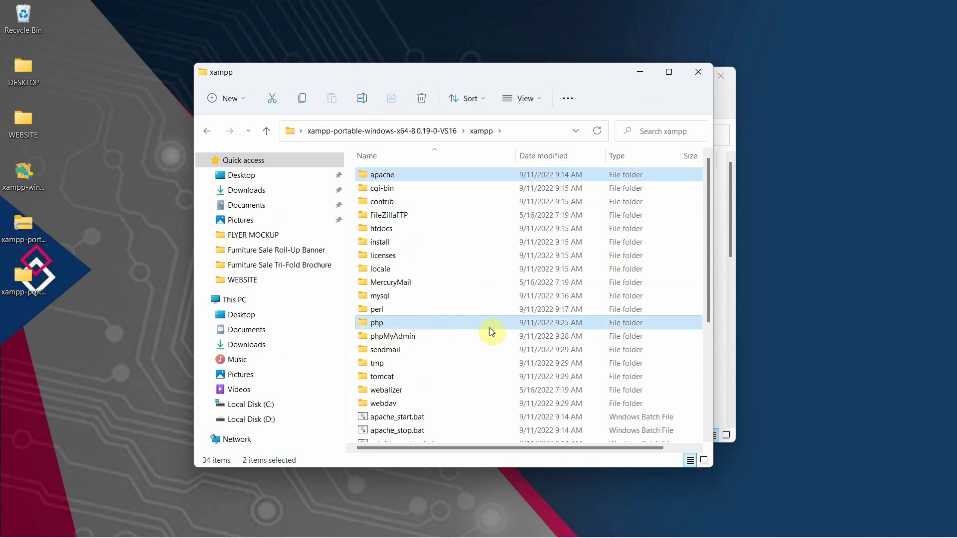
right_click(467, 324)
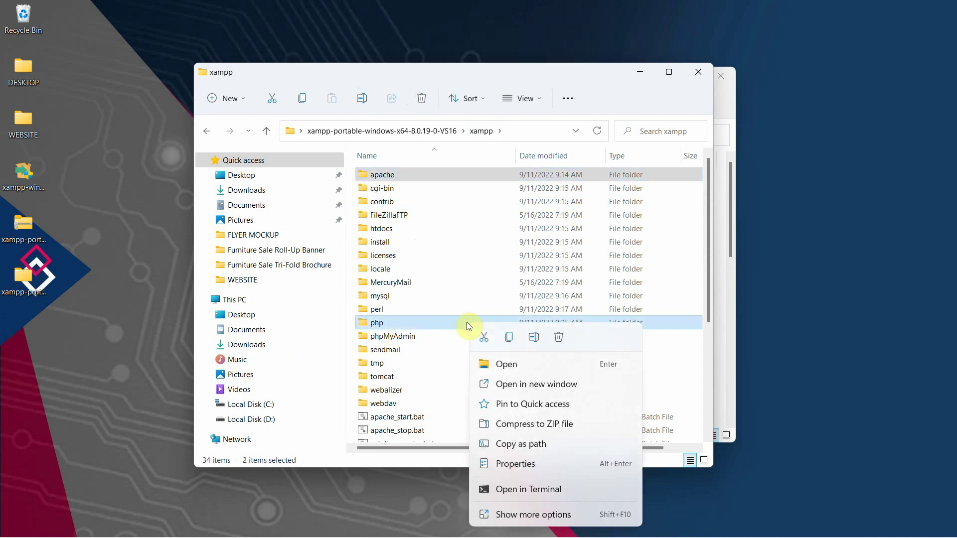
click(510, 337)
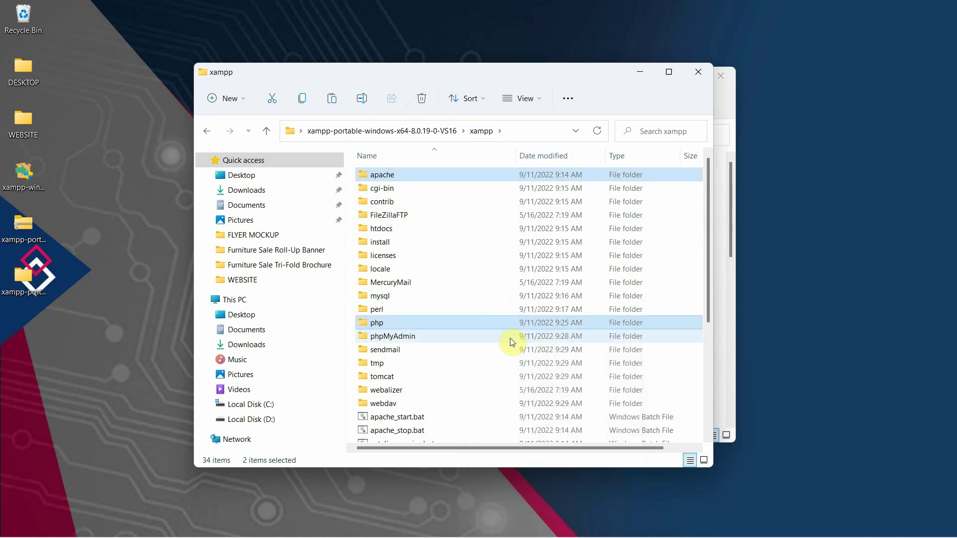
click(693, 78)
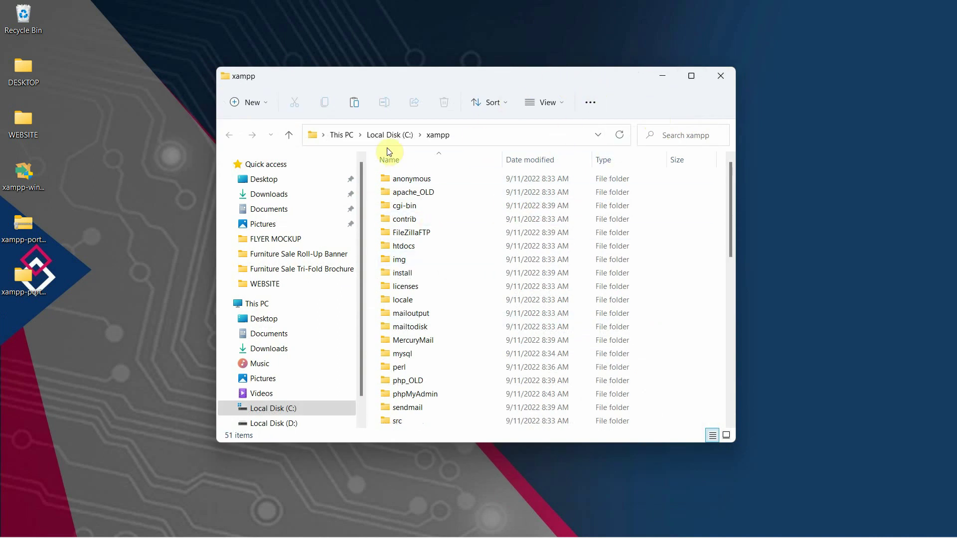
click(355, 106)
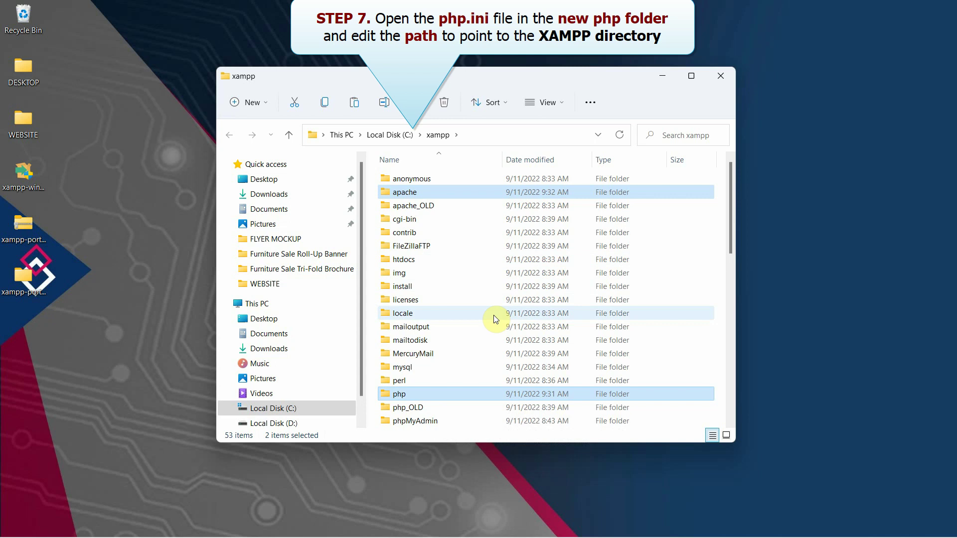
- Copy the drive prefix C: from the address path of the C:\xampp folder window
ctrl+click(472, 192)
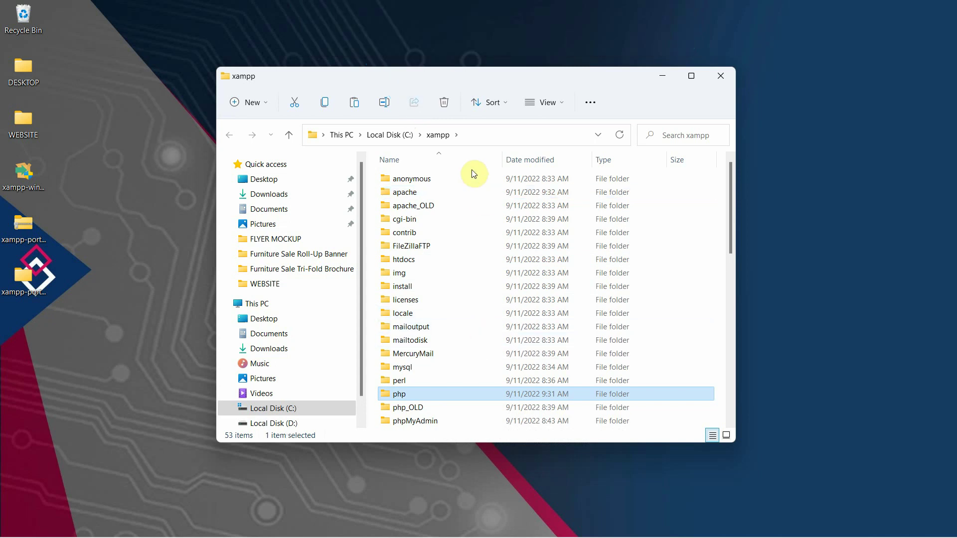
click(474, 135)
click(397, 132)
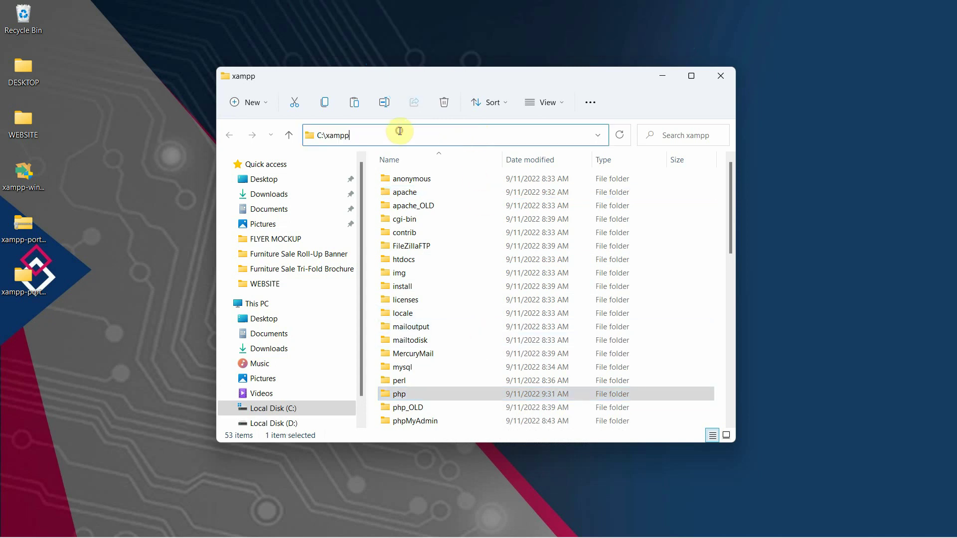
drag(319, 133, 388, 137)
click(388, 137)
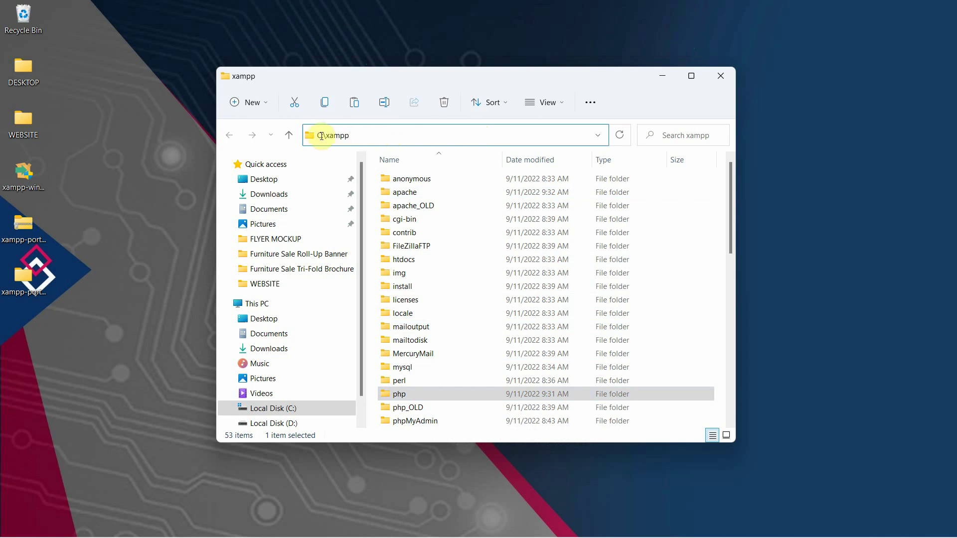
drag(325, 136, 316, 136)
right_click(321, 135)
click(354, 172)
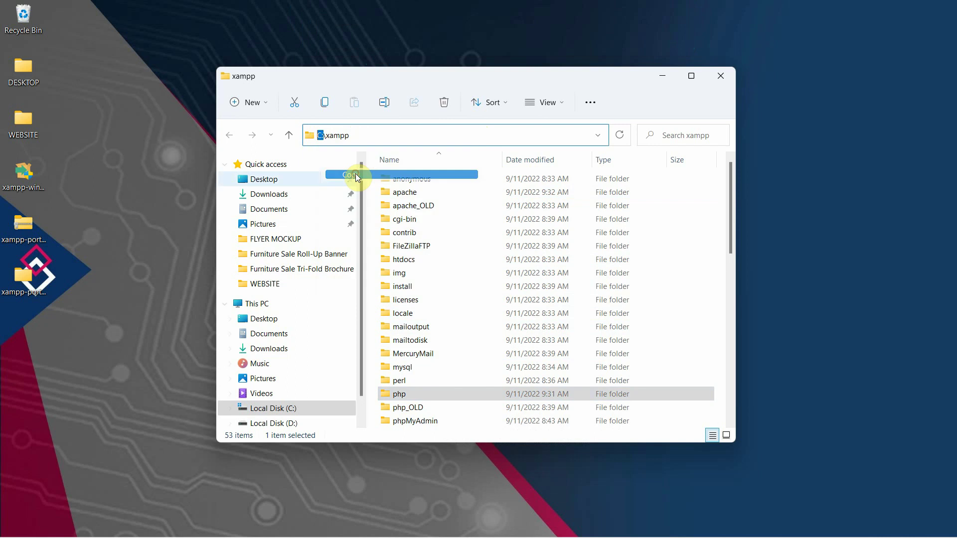
- Go into the new php folder inside C:\xampp and open its php.ini file in Notepad
double_click(441, 397)
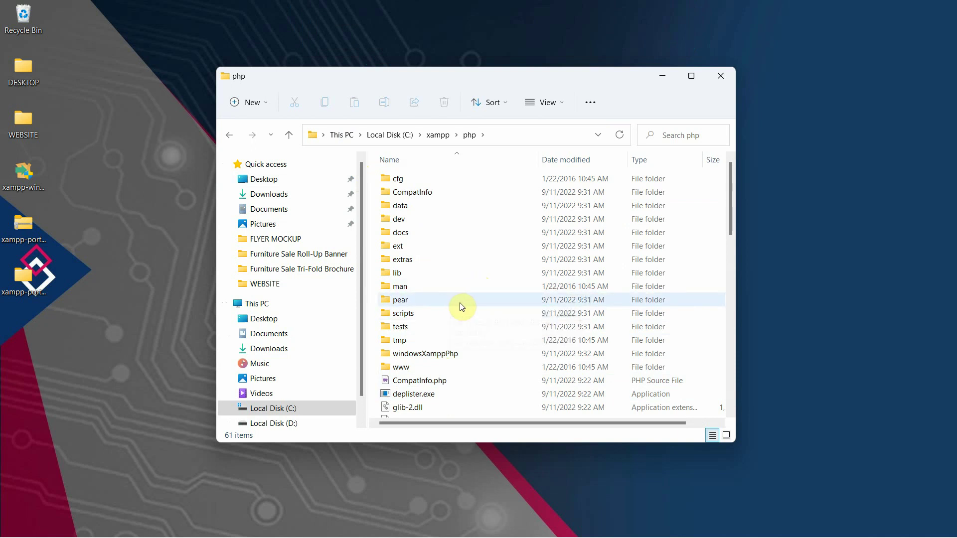
scroll(461, 305, down, 3)
scroll(464, 305, down, 3)
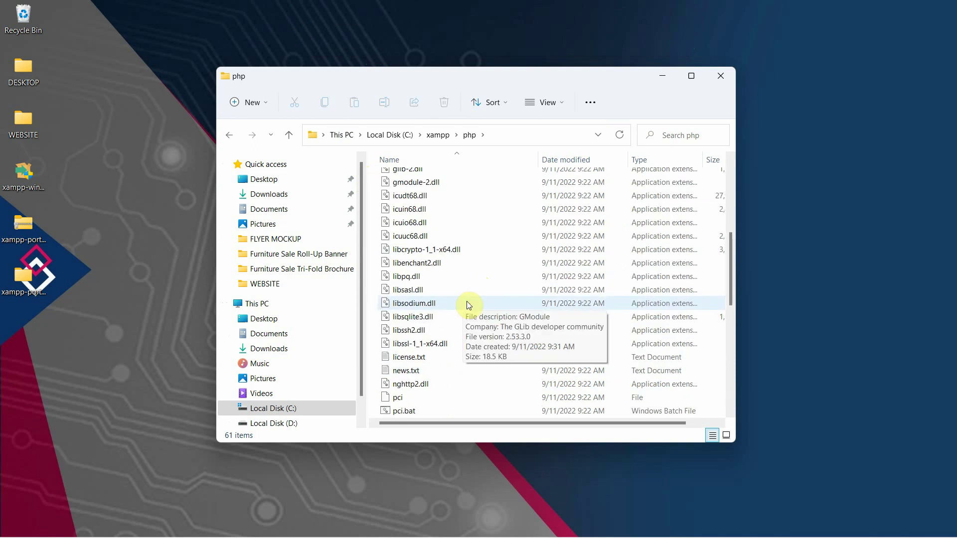
scroll(466, 299, down, 4)
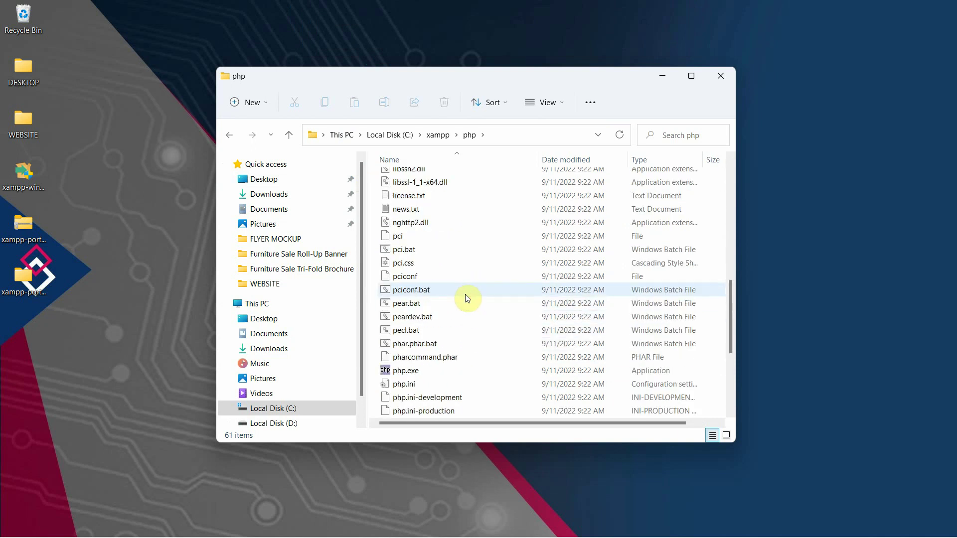
scroll(431, 387, down, 3)
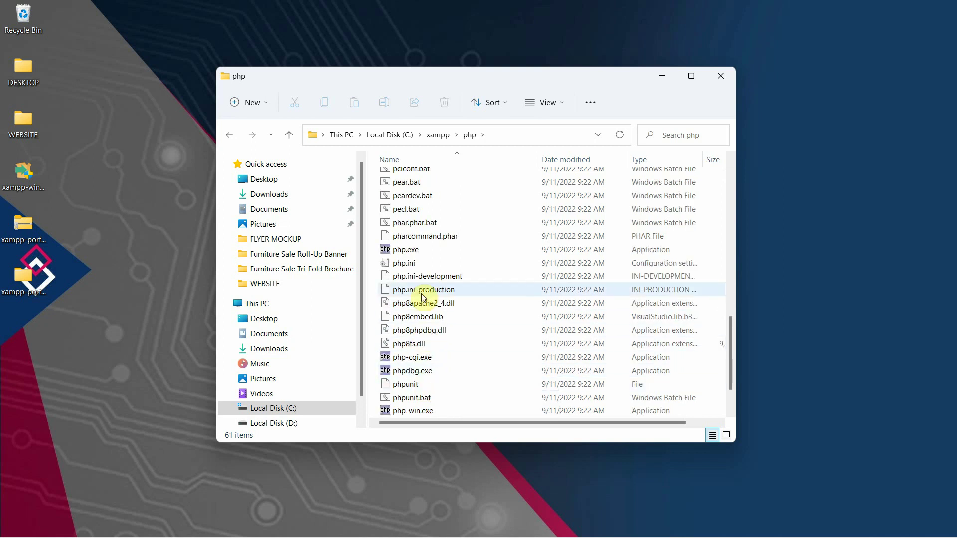
scroll(439, 335, up, 1)
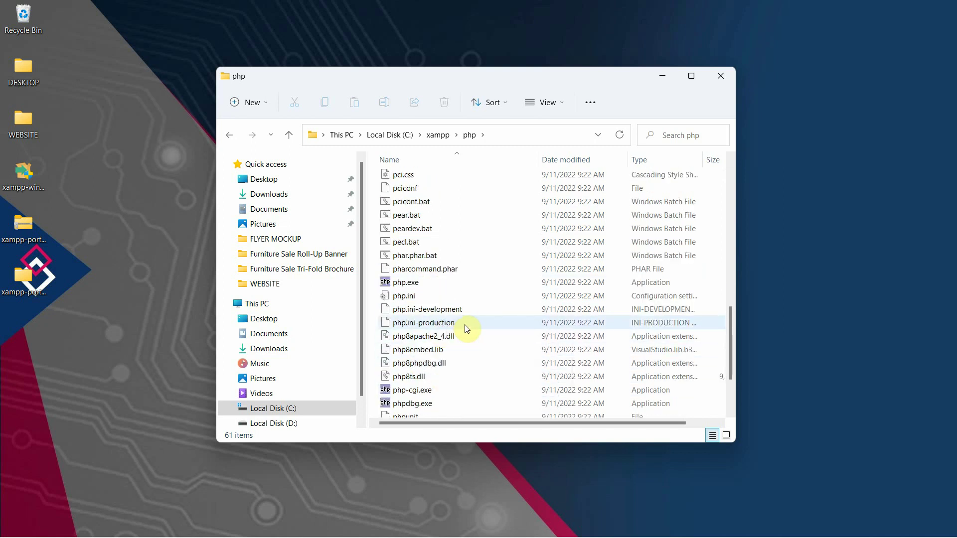
click(452, 295)
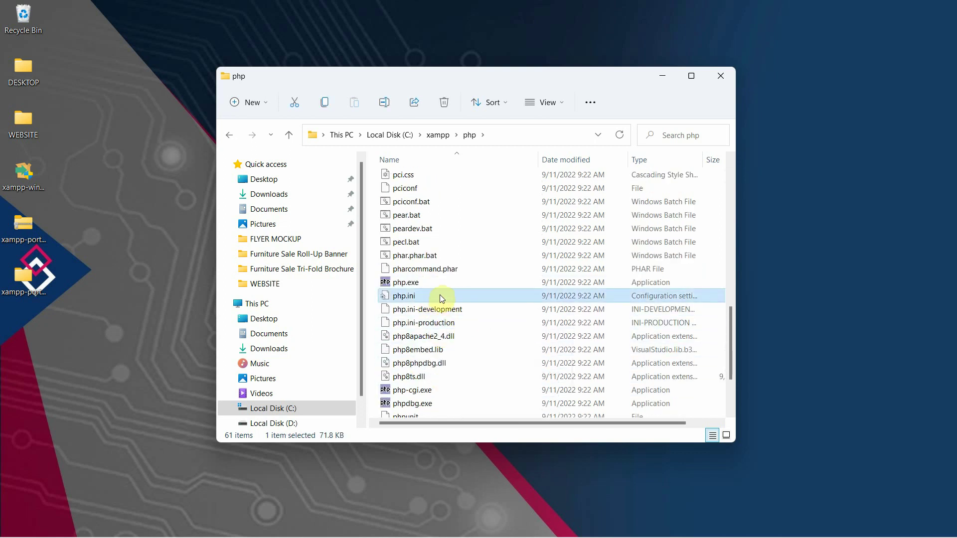
right_click(440, 297)
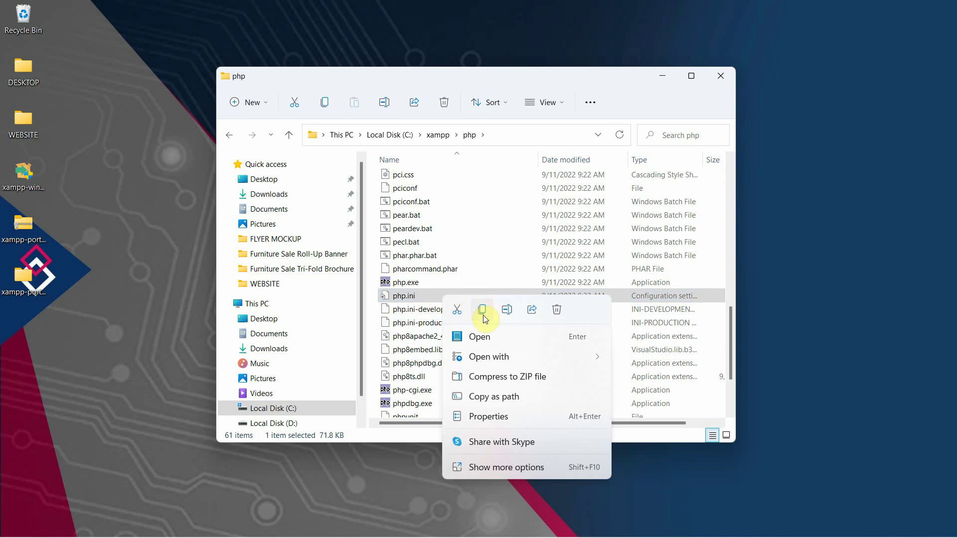
mouse_move(576, 358)
click(658, 359)
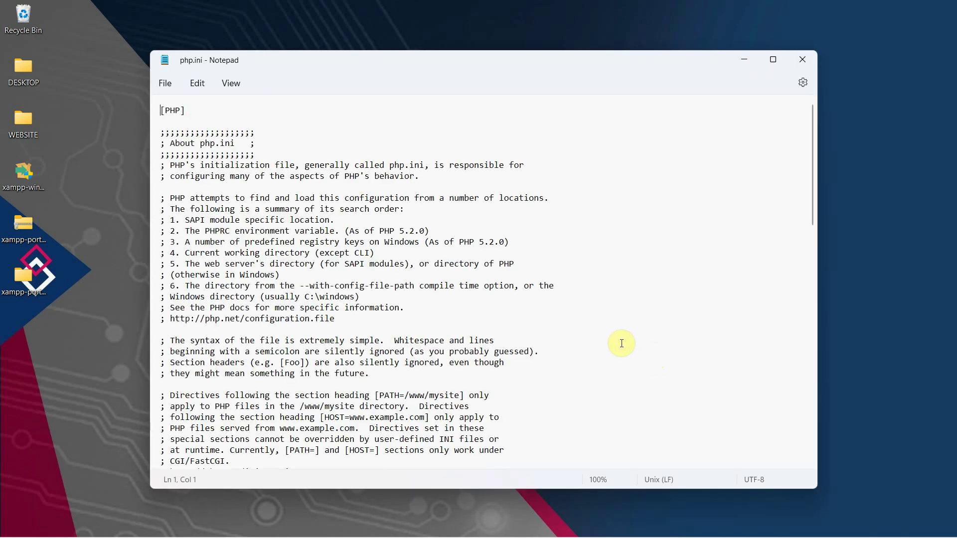
- Find \xampp in php.ini and paste C: before it so include_path reads C:\xampp\php\PEAR
scroll(613, 246, down, 3)
scroll(585, 248, up, 2)
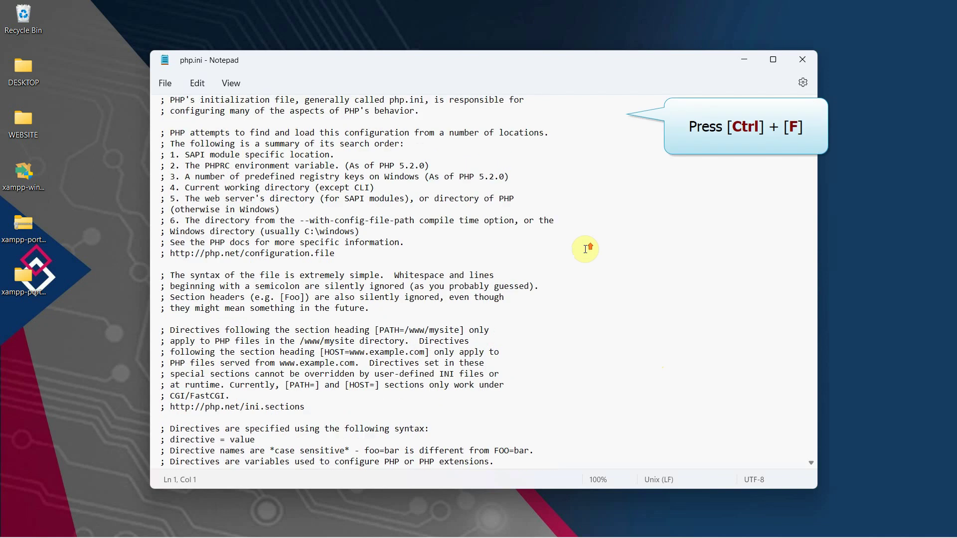
scroll(586, 249, up, 2)
key(ctrl+f)
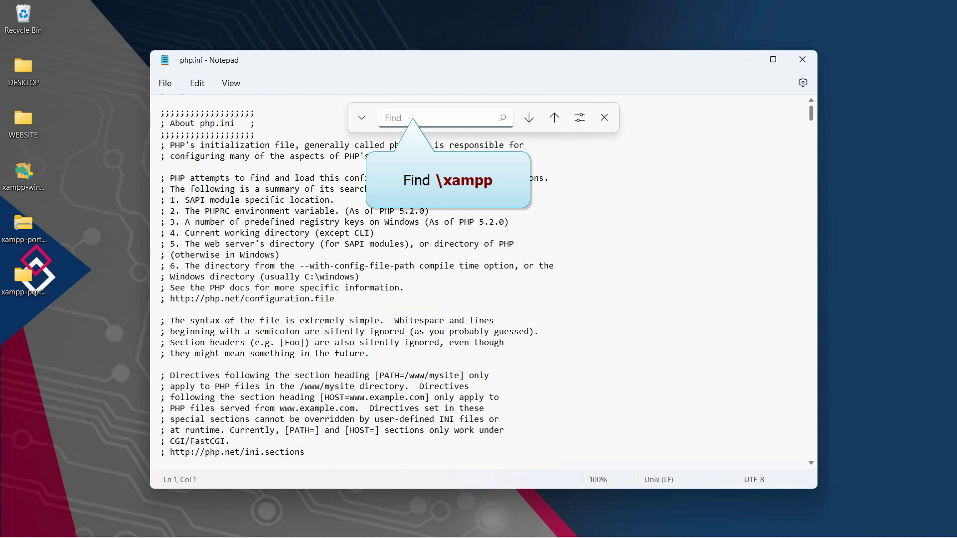
text(\)
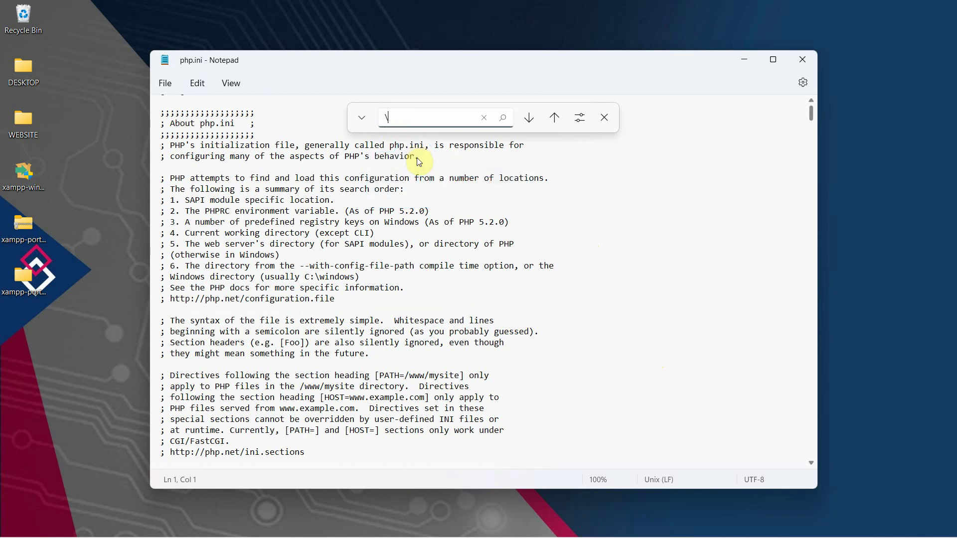
text(xampp)
click(529, 118)
scroll(278, 420, down, 3)
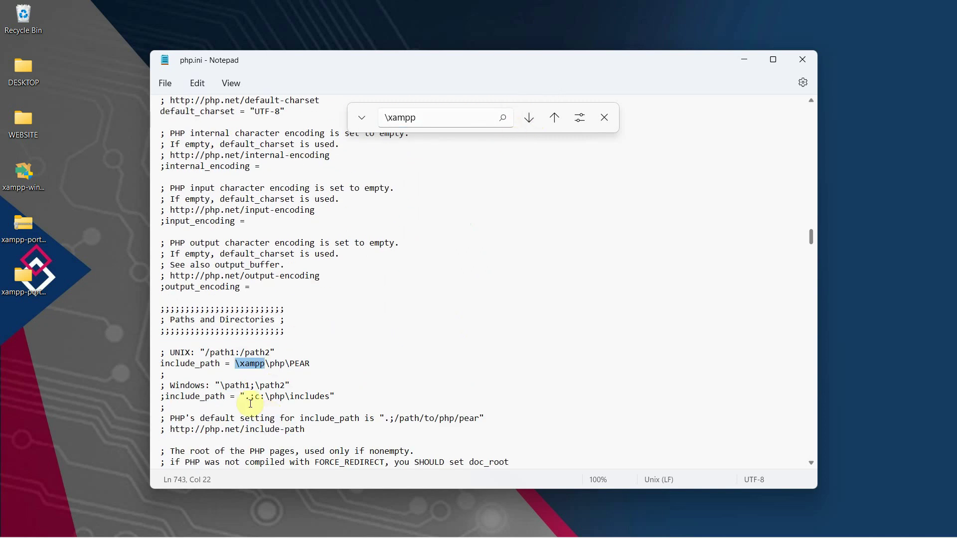
click(235, 365)
right_click(235, 364)
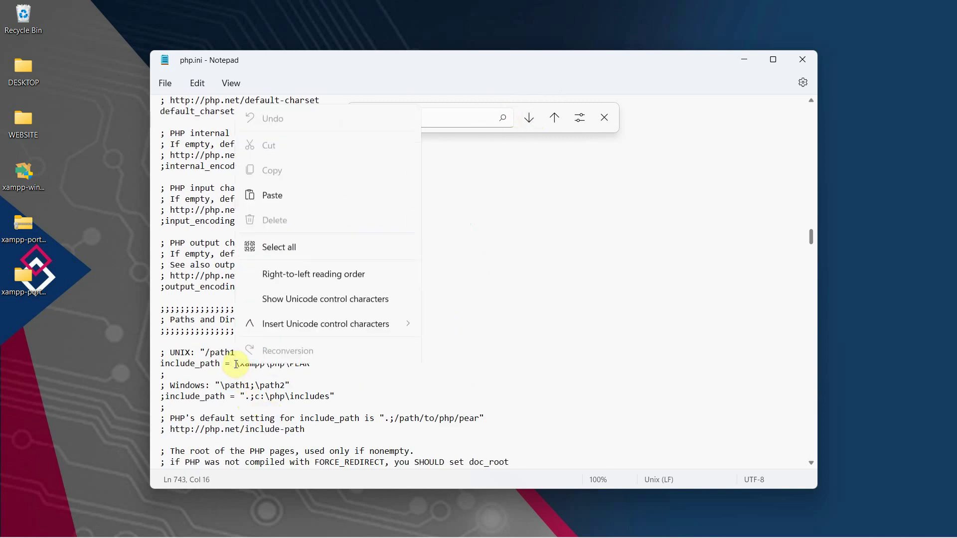
click(274, 198)
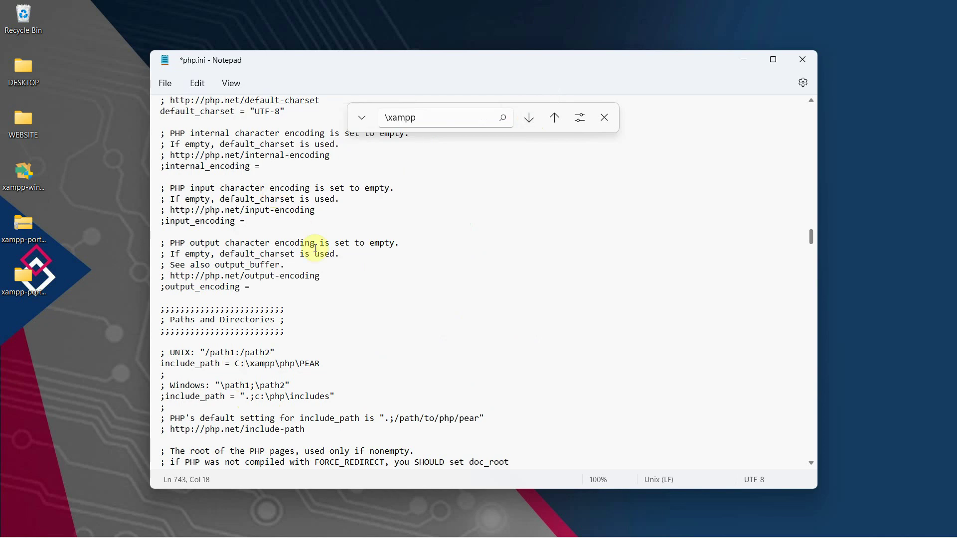
- Find the \xampp occurrence in extension_dir and paste C: before it so the value reads "C:\xampp\php\ext"
click(530, 119)
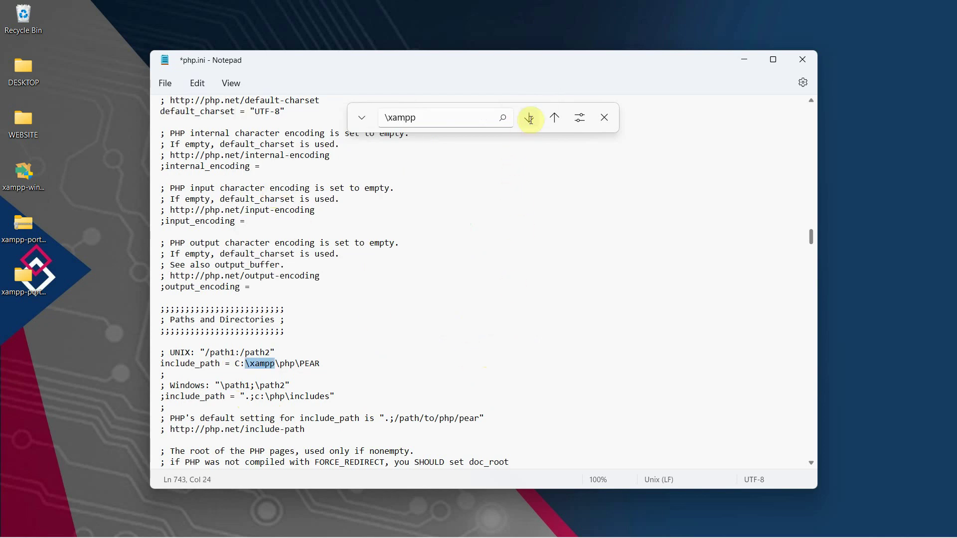
click(530, 120)
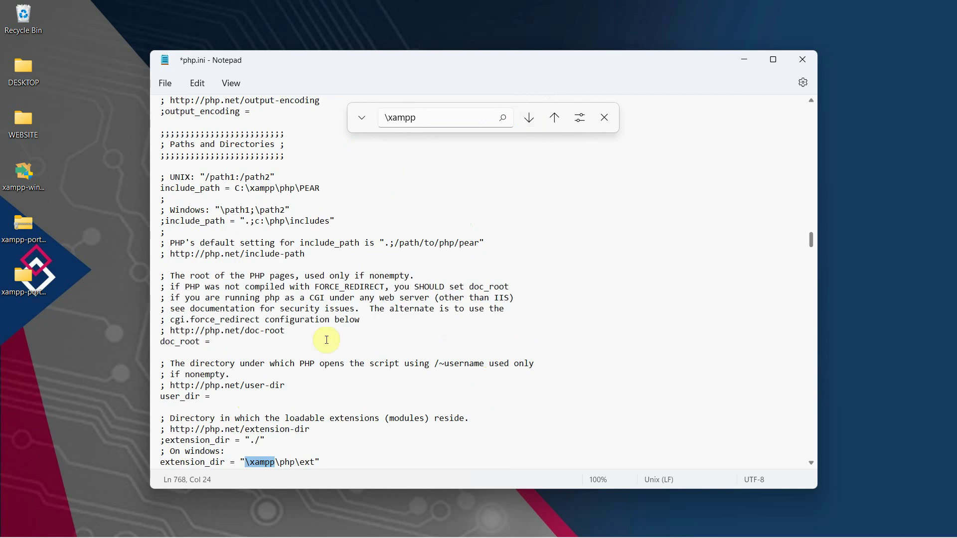
scroll(274, 374, down, 2)
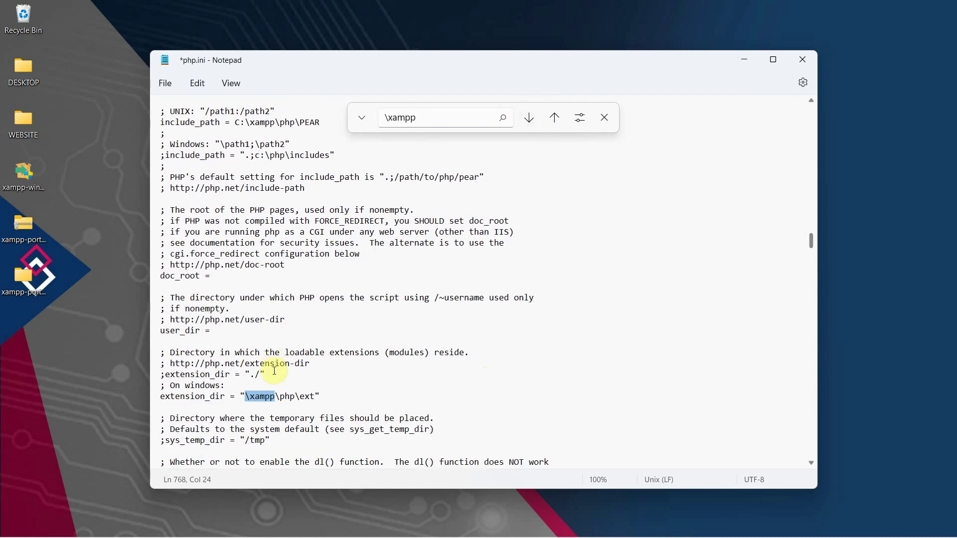
click(244, 396)
right_click(246, 397)
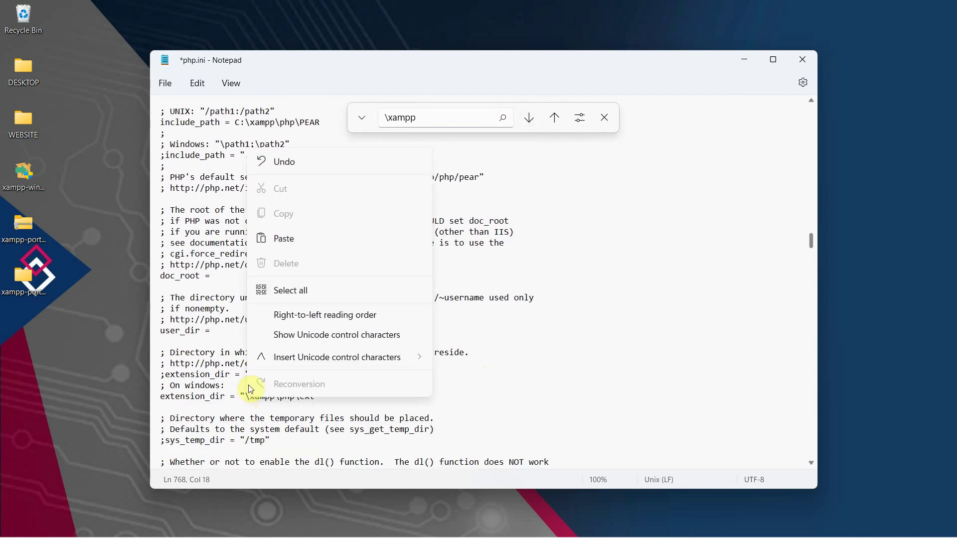
click(294, 240)
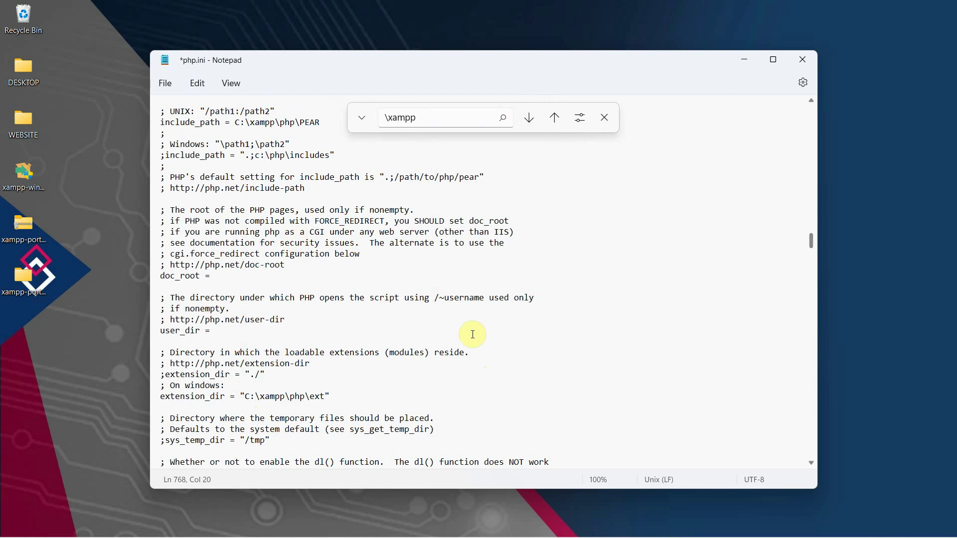
- Dismiss the text search, save the edited php.ini, and close the file
click(605, 118)
click(167, 83)
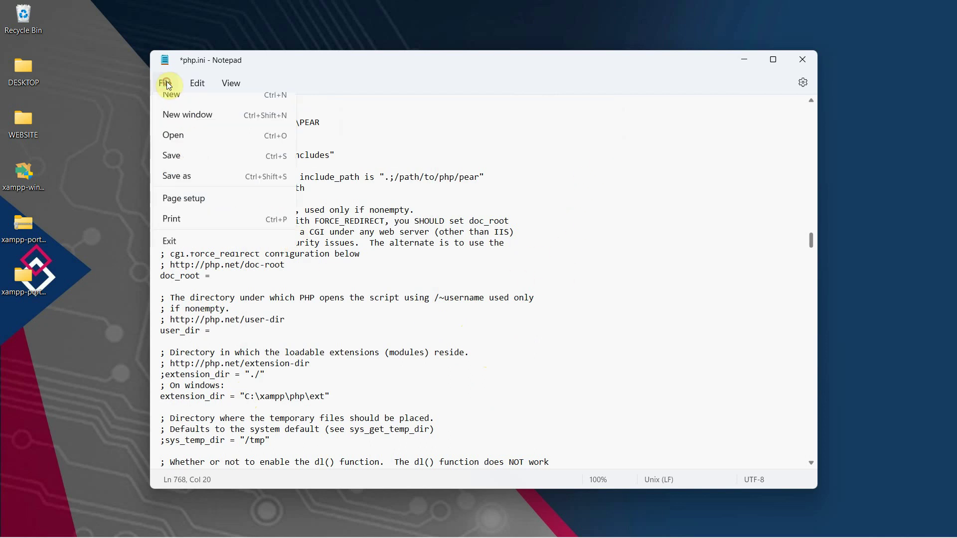
click(174, 167)
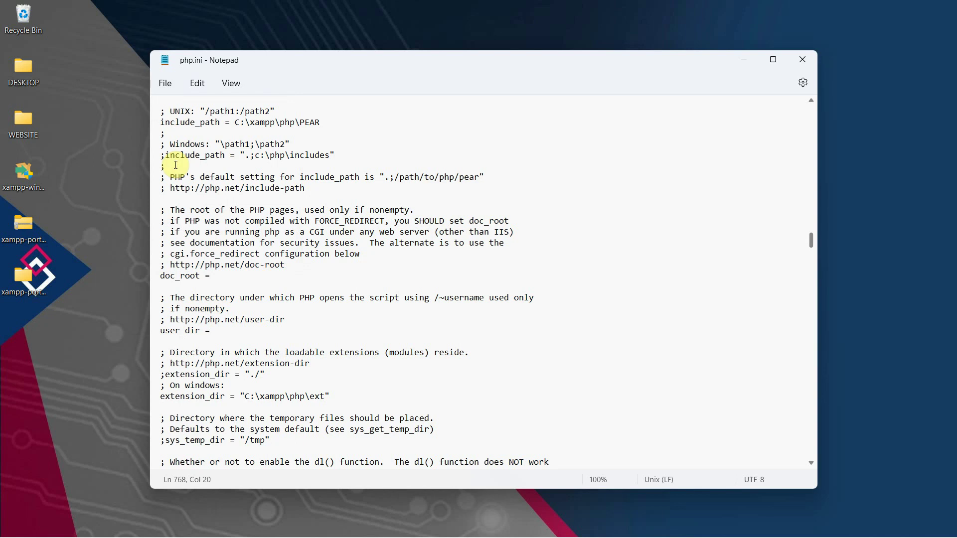
click(798, 59)
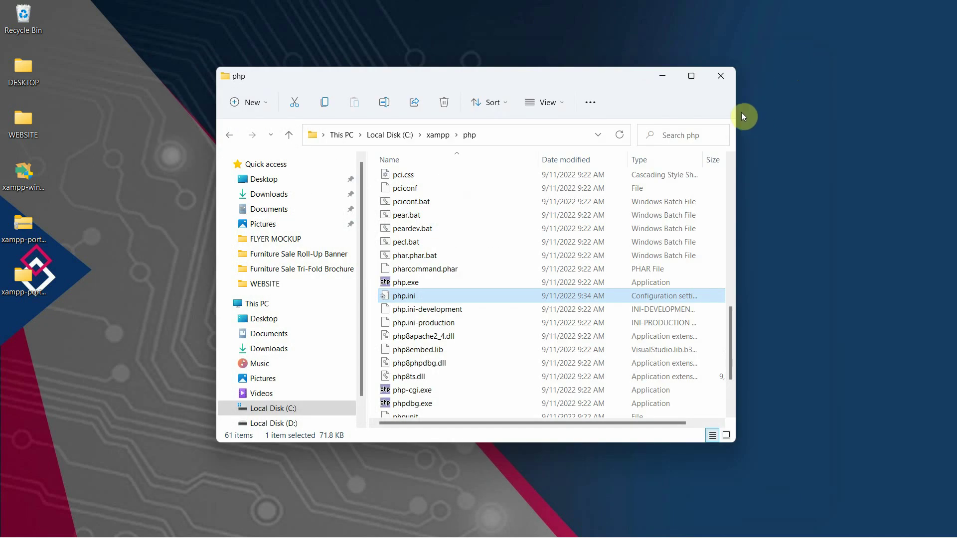
- Close the php folder window and start the Apache and MySQL modules in the XAMPP Control Panel
click(720, 76)
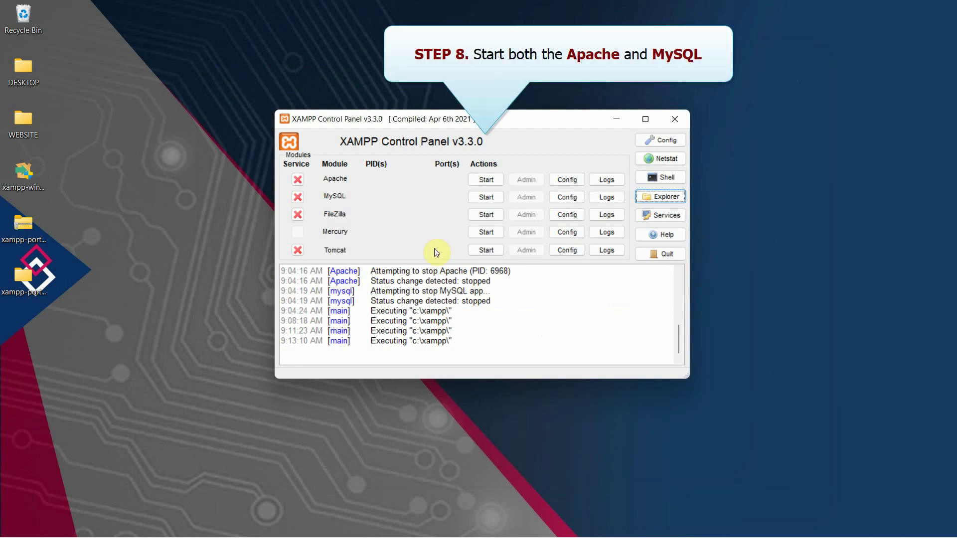
click(482, 182)
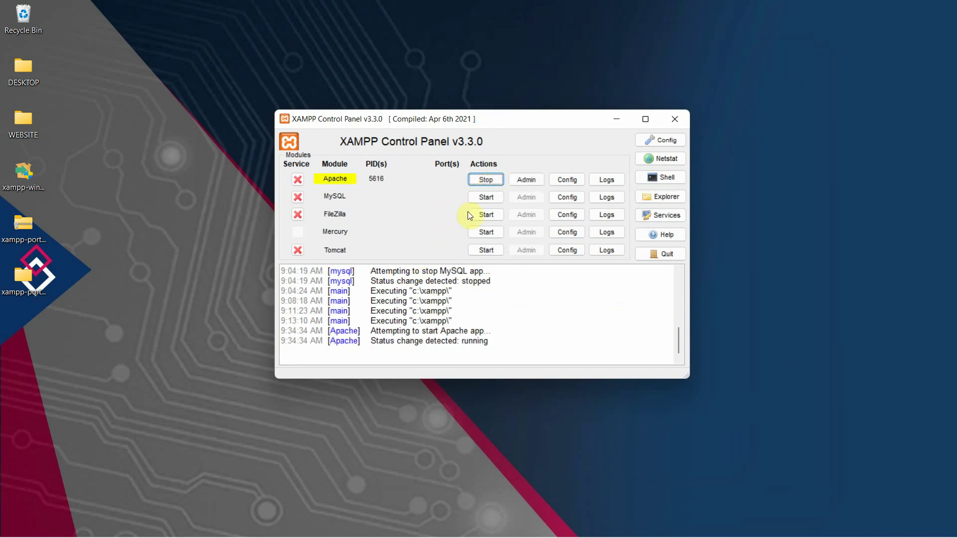
click(486, 197)
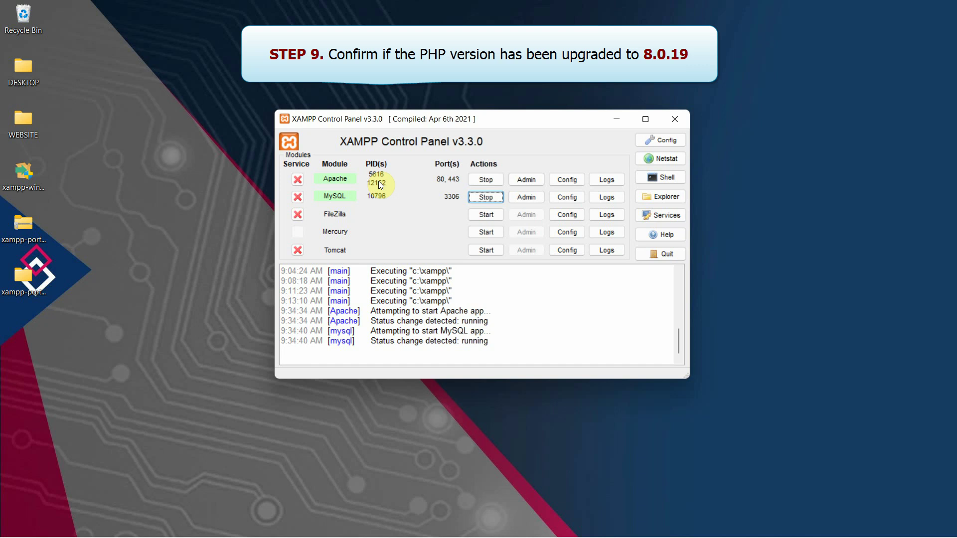
- Switch to Chrome, replace the SourceForge tab with a new one, dismiss the downloads bar, and load localhost
mouse_move(519, 536)
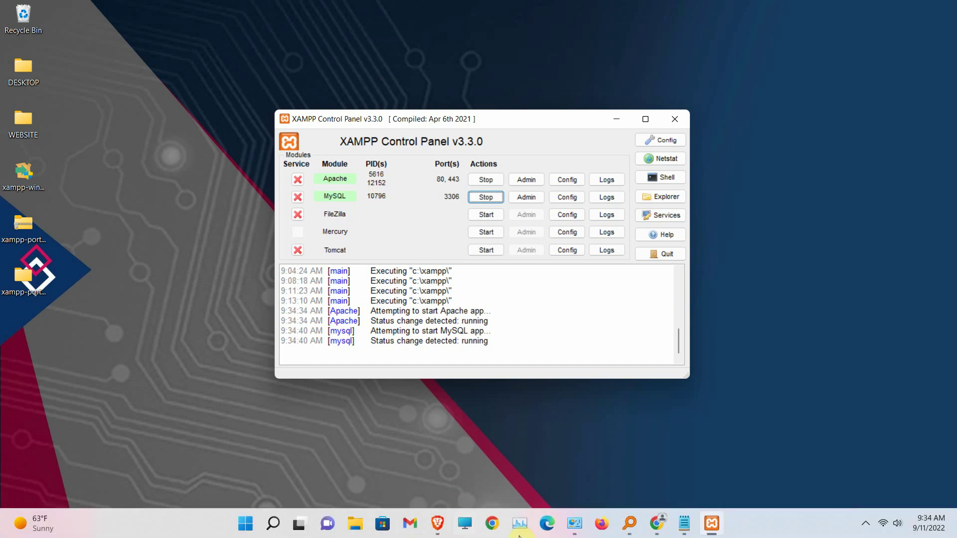
click(657, 524)
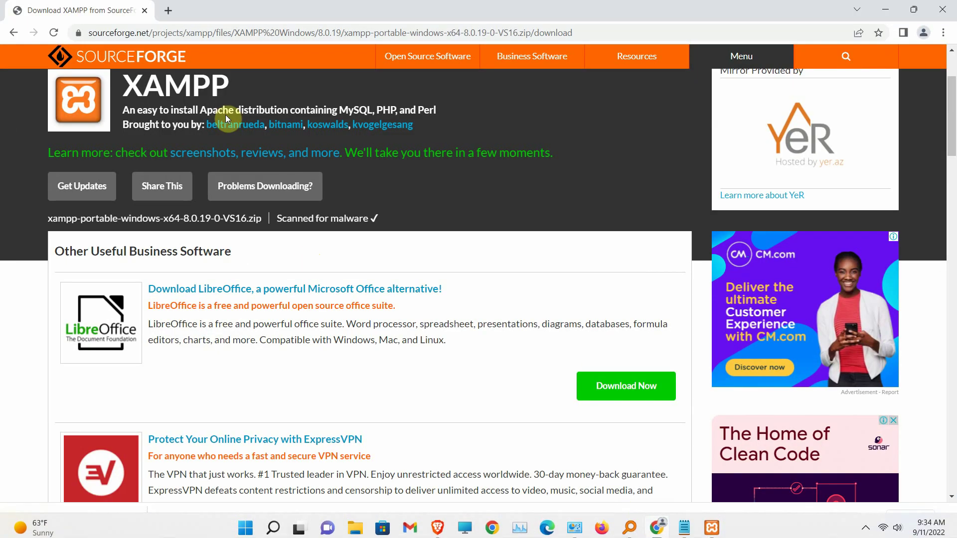
click(168, 10)
click(145, 11)
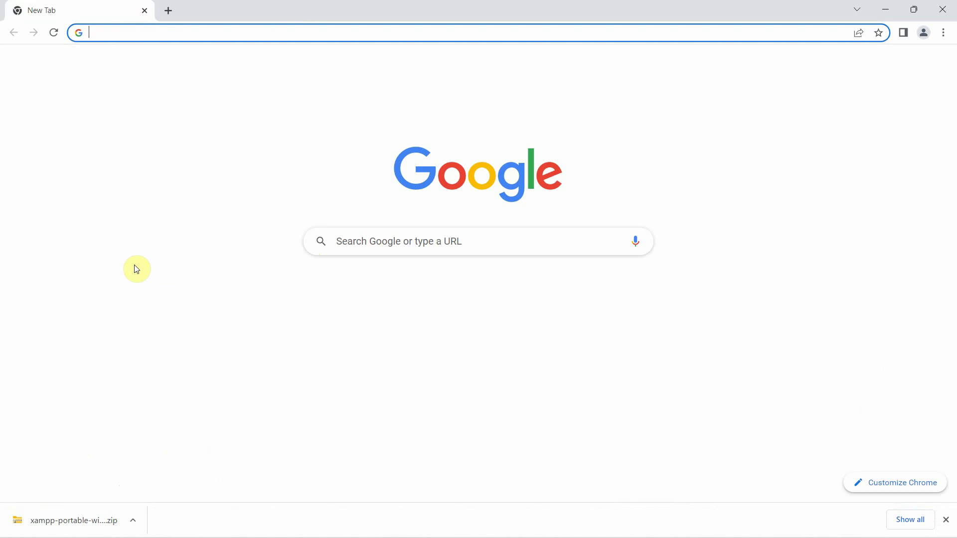
click(947, 521)
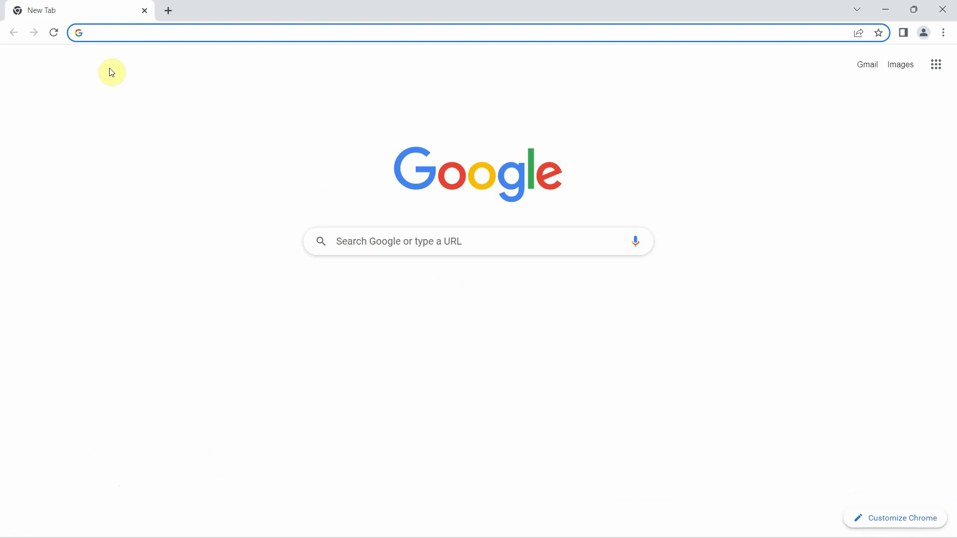
text(localhost)
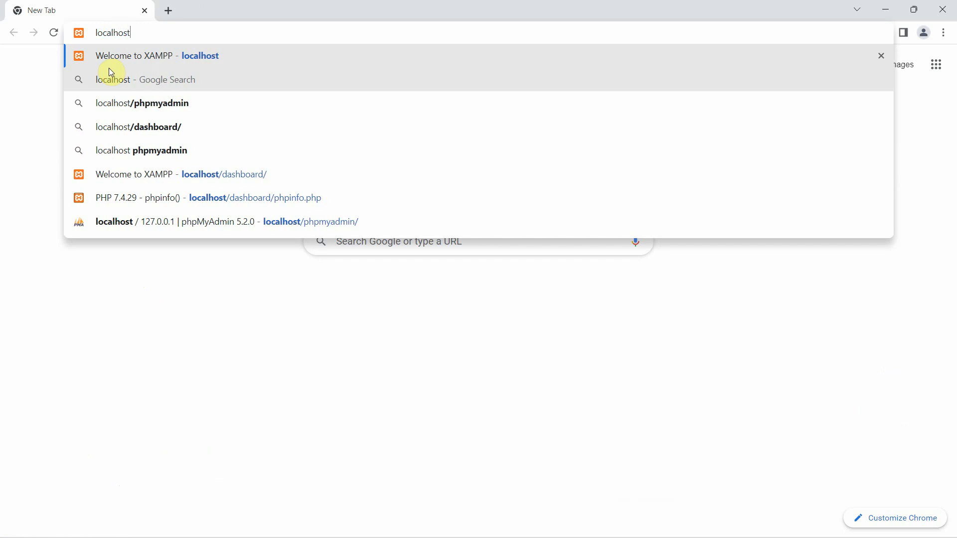
key(Return)
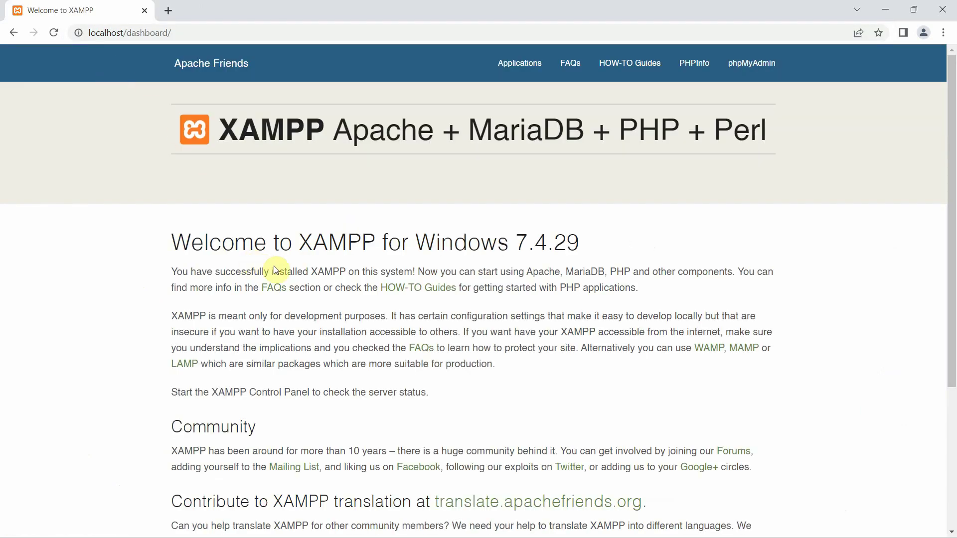
- Check the PHP version on the dashboard's PHPInfo page and in phpMyAdmin, and minimize the browser
click(699, 64)
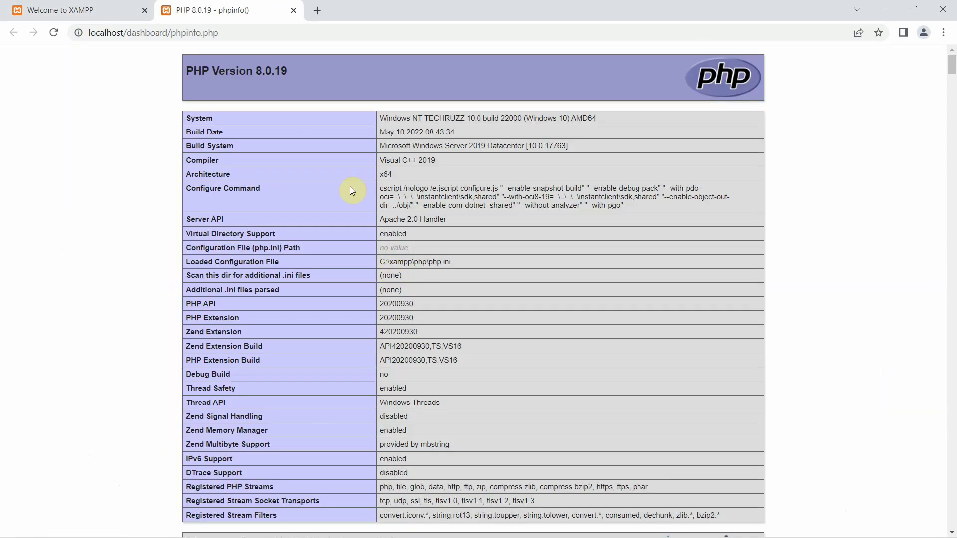
double_click(257, 70)
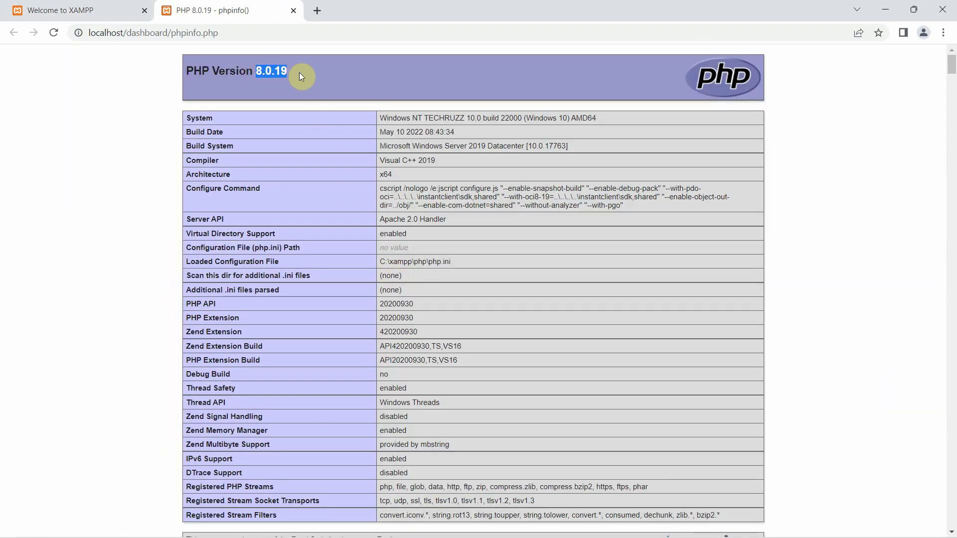
click(382, 76)
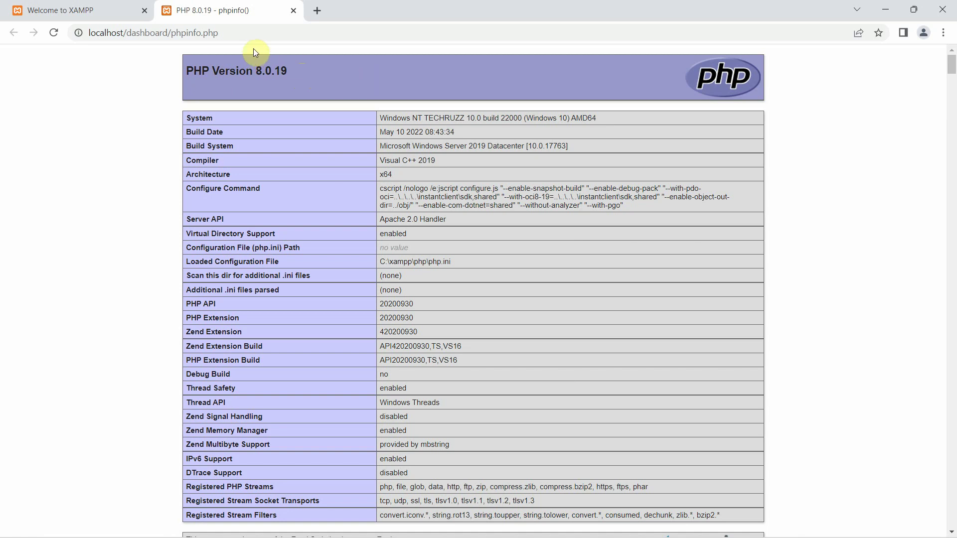
click(294, 12)
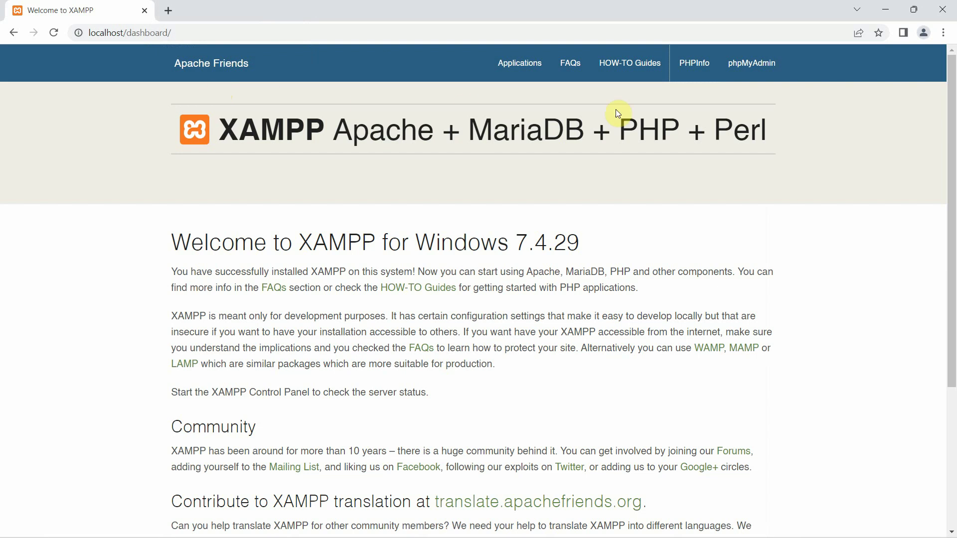
click(752, 64)
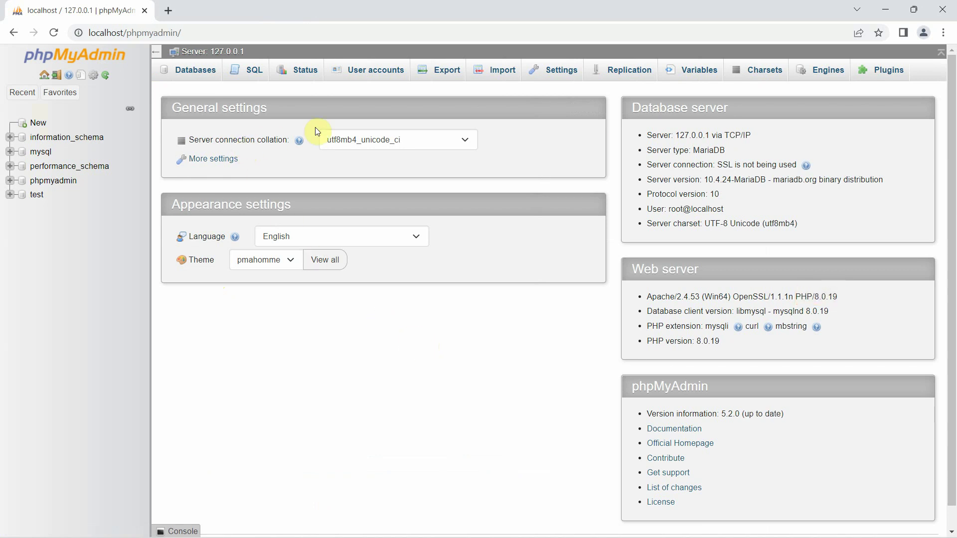
click(886, 9)
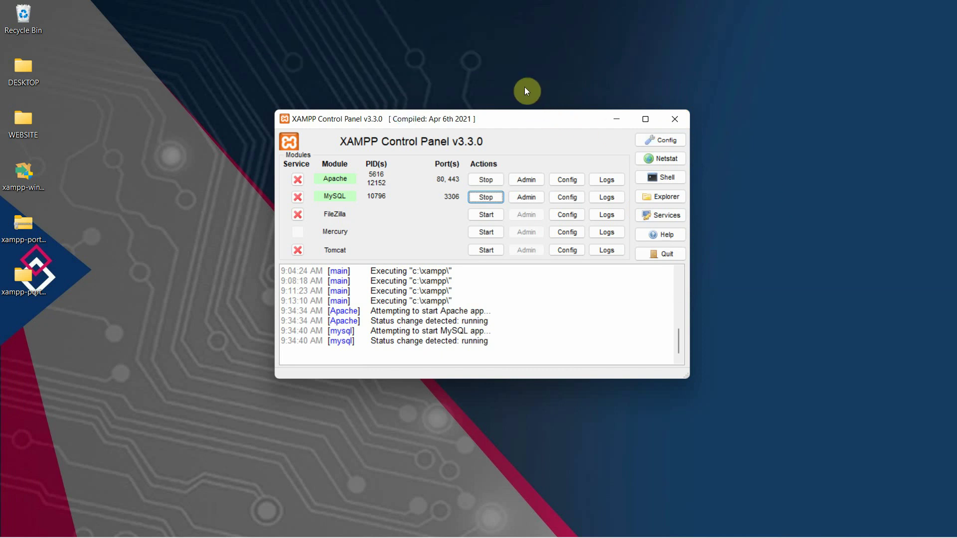
- Stop the Apache and MySQL modules and open the xampp installation folder from the XAMPP Control Panel
click(491, 180)
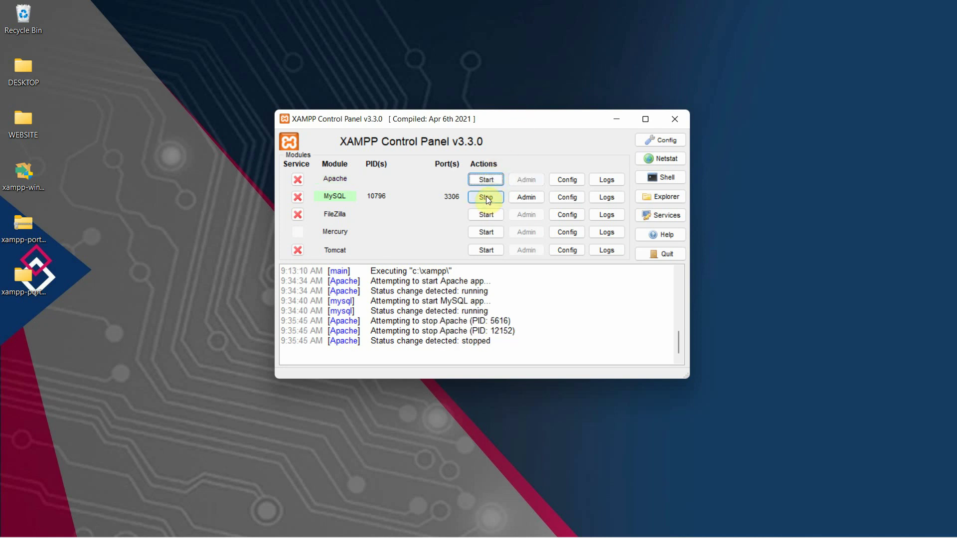
click(487, 198)
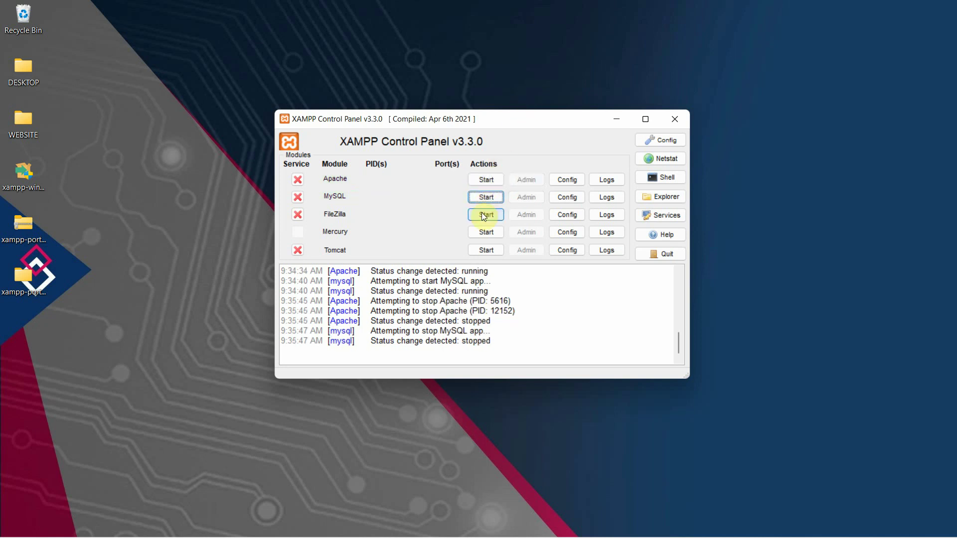
click(664, 197)
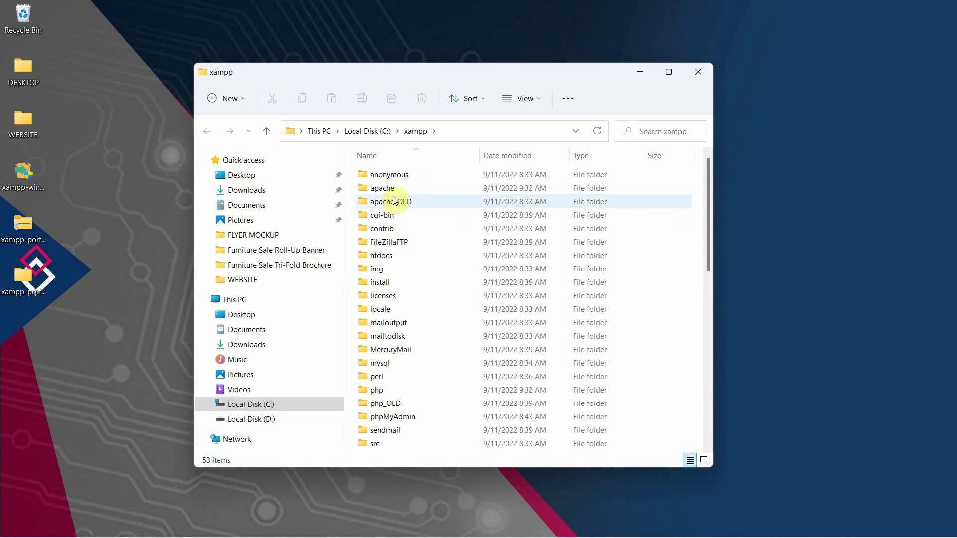
- Rename the apache folder in C:\xampp as apache_NEW
click(403, 190)
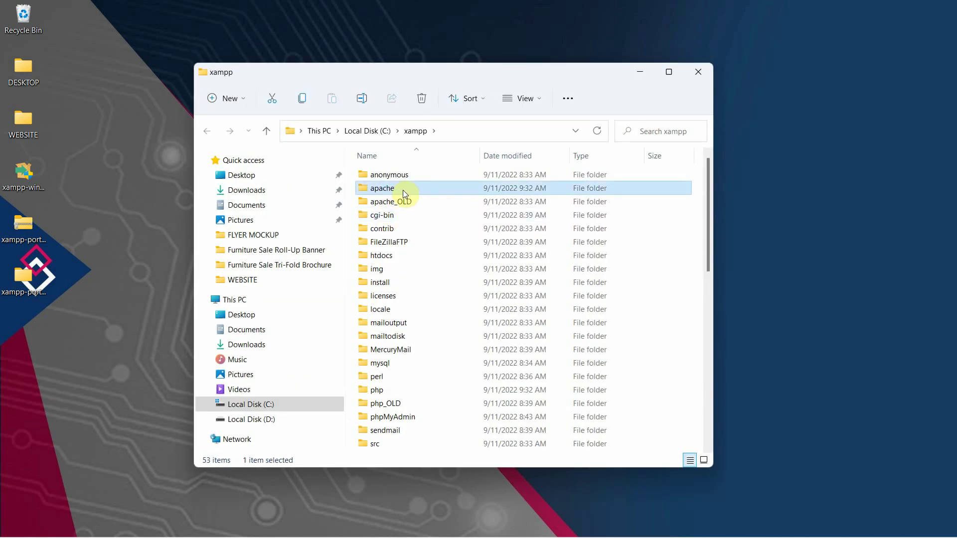
click(399, 189)
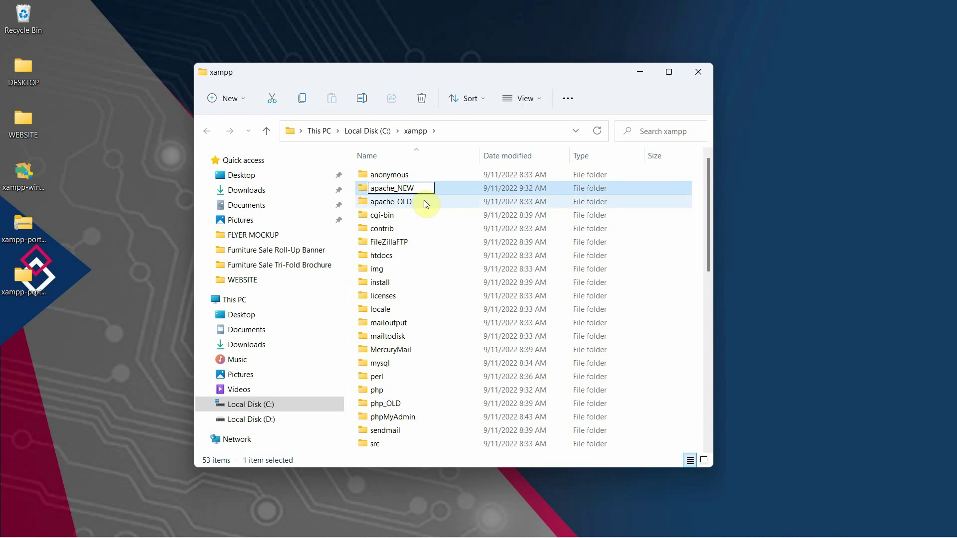
text(_NEW)
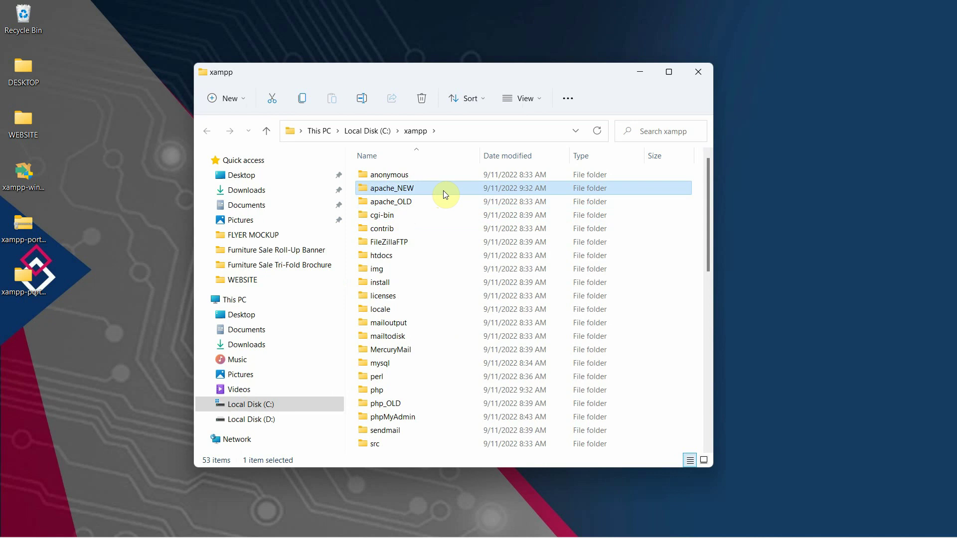
- Rename the apache_OLD folder as apache
click(409, 206)
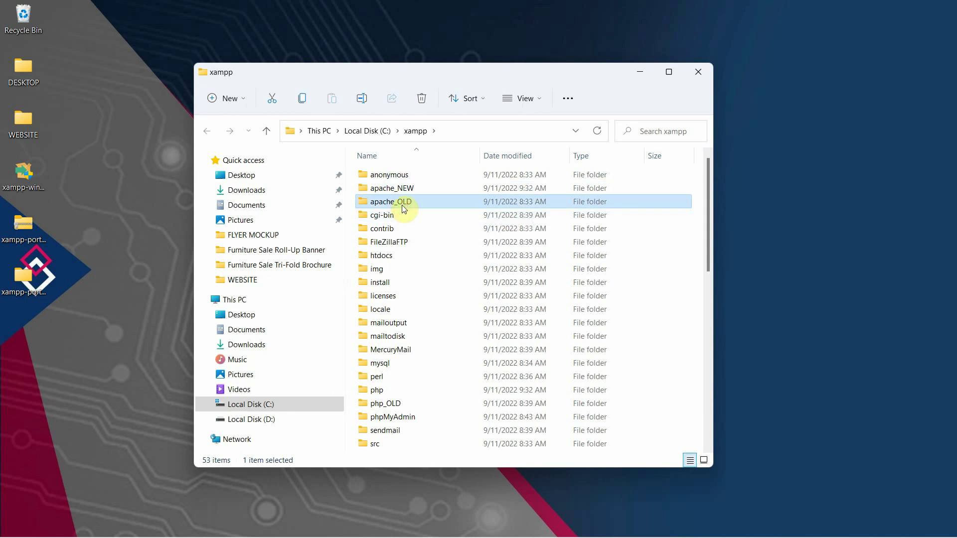
click(402, 204)
drag(394, 201, 420, 201)
key(BackSpace)
click(423, 201)
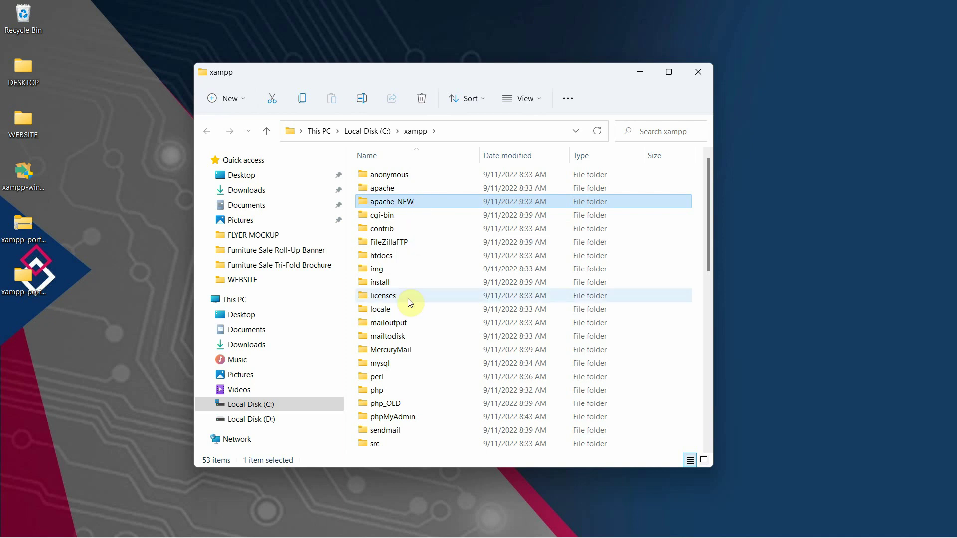
- Rename the php folder in C:\xampp as php_NEW
click(407, 393)
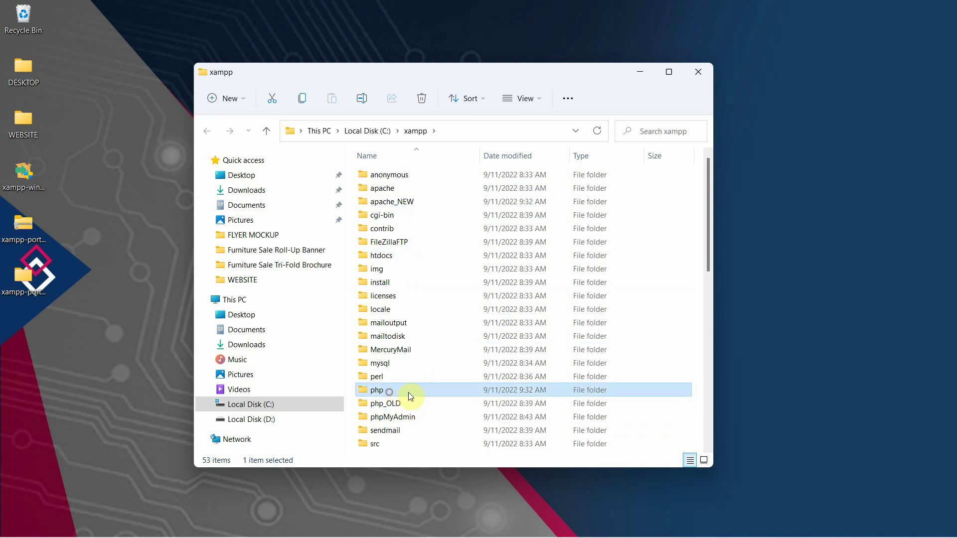
click(384, 391)
key(End)
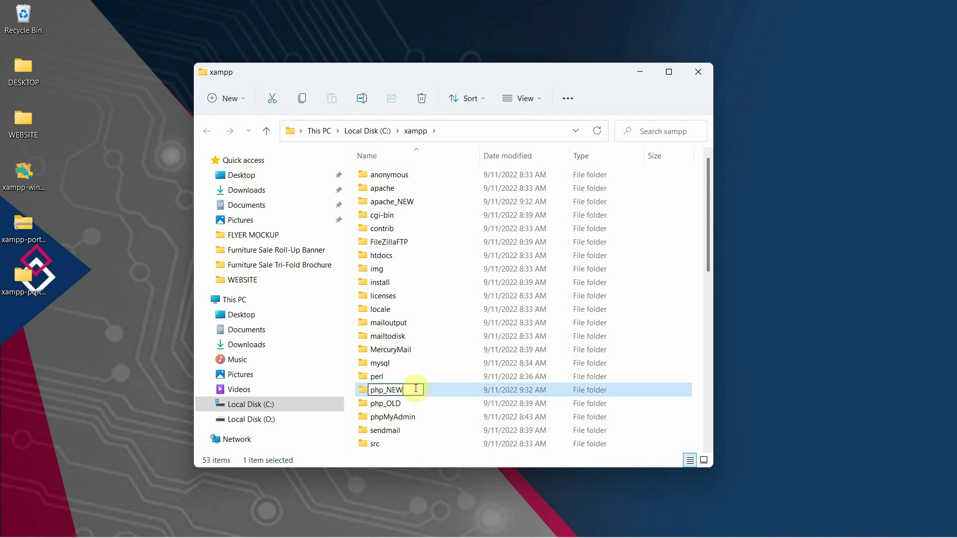
click(443, 394)
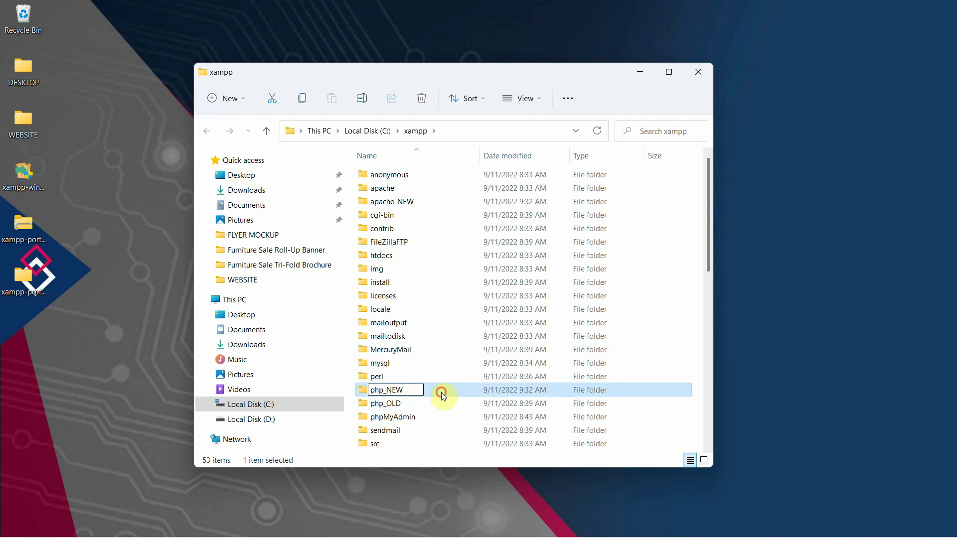
- Rename the php_OLD folder as php
click(401, 404)
click(399, 404)
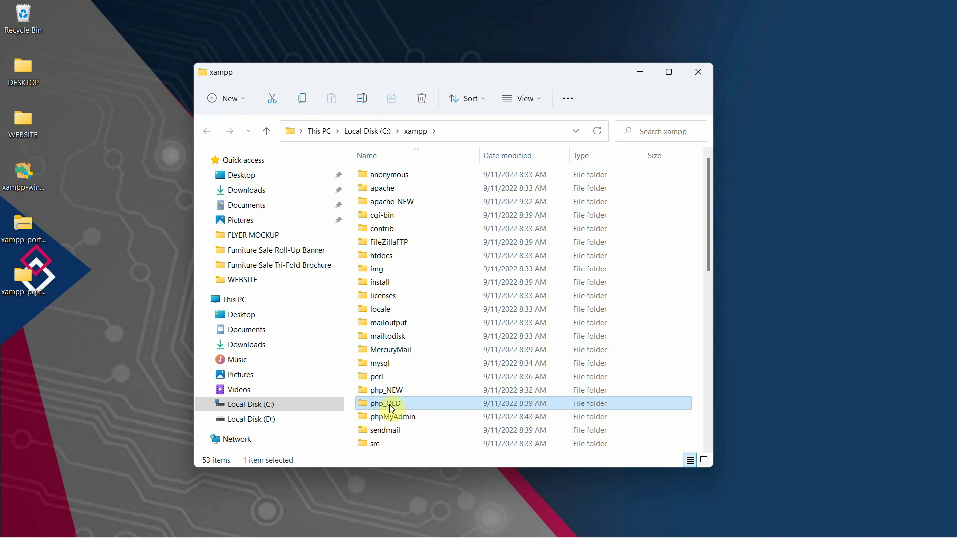
click(402, 404)
key(BackSpace)
key(BackSpace)
key(BackSpace)
key(BackSpace)
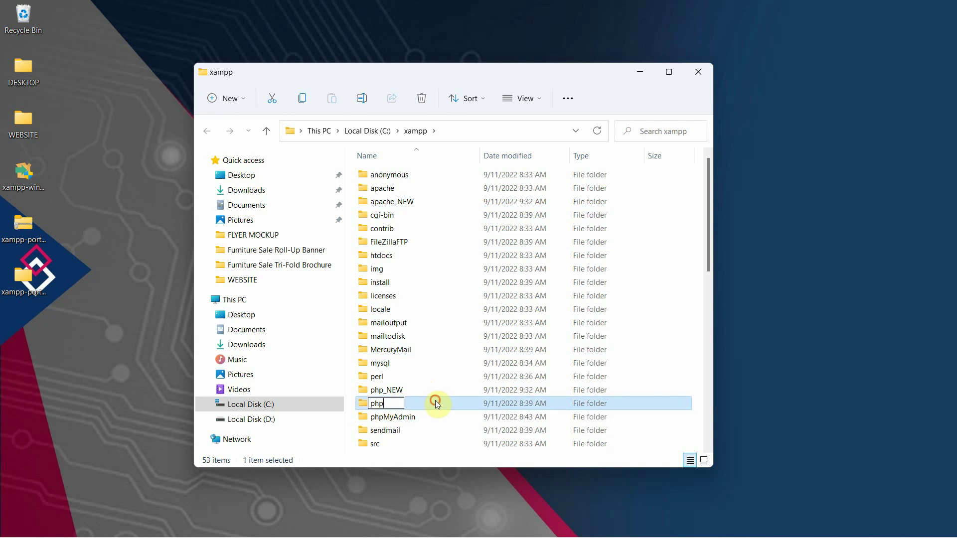
click(435, 403)
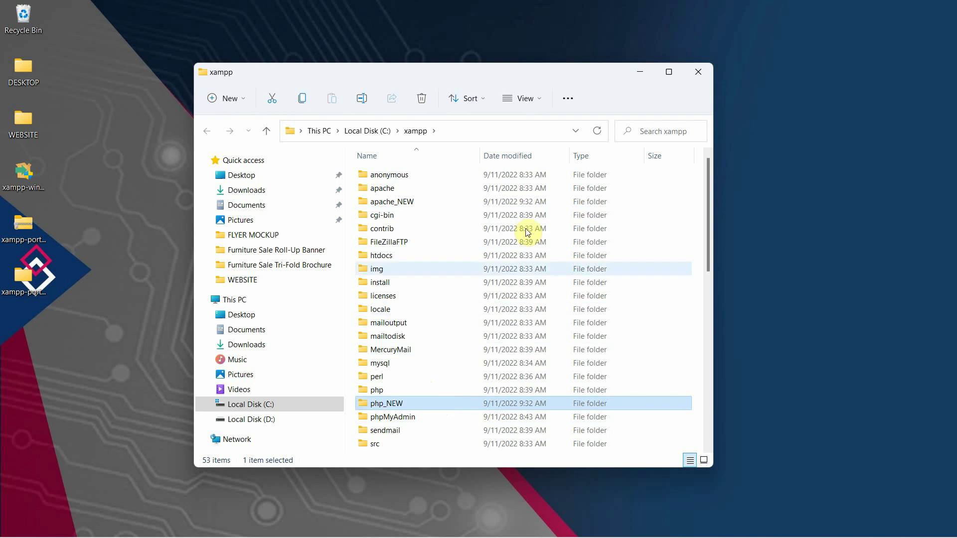
- Minimize the xampp folder window and start the Apache and MySQL modules in the XAMPP Control Panel
click(638, 73)
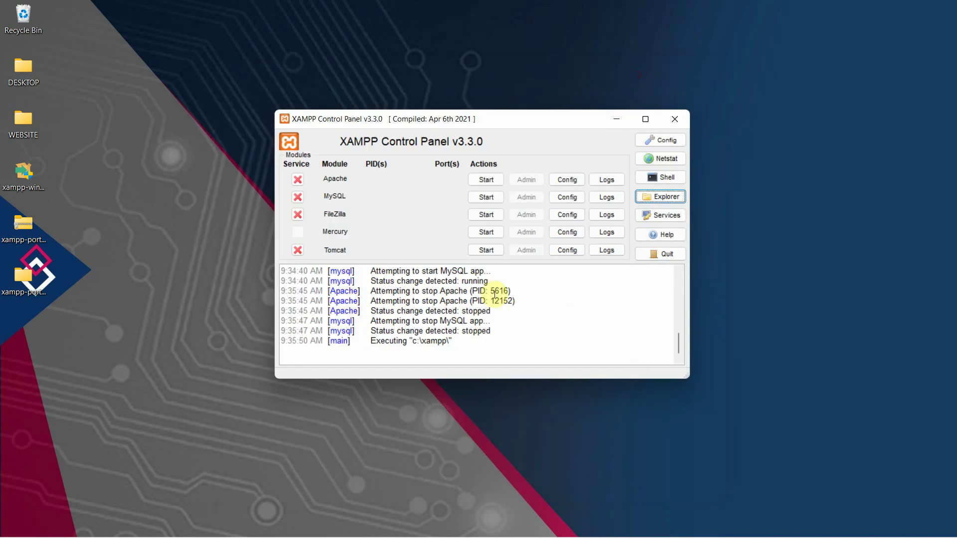
click(486, 181)
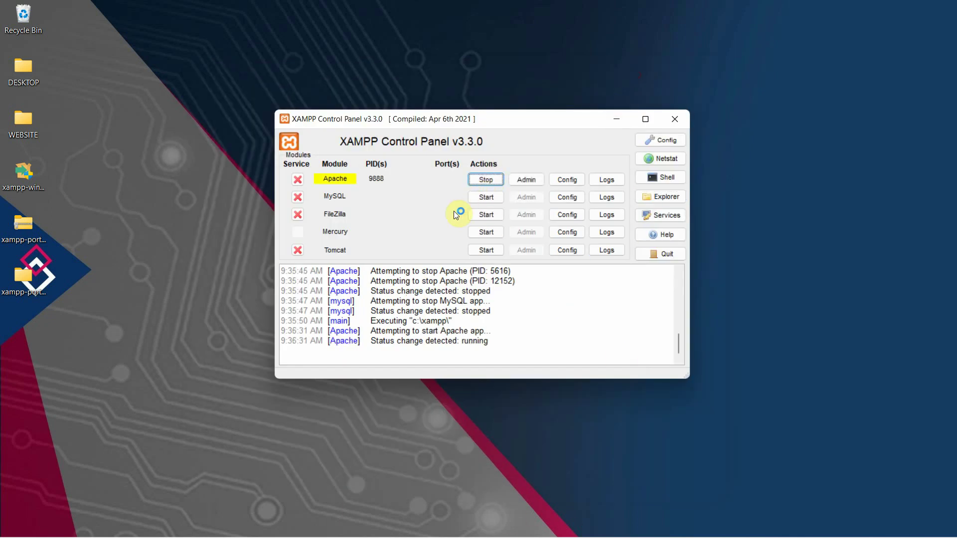
click(486, 197)
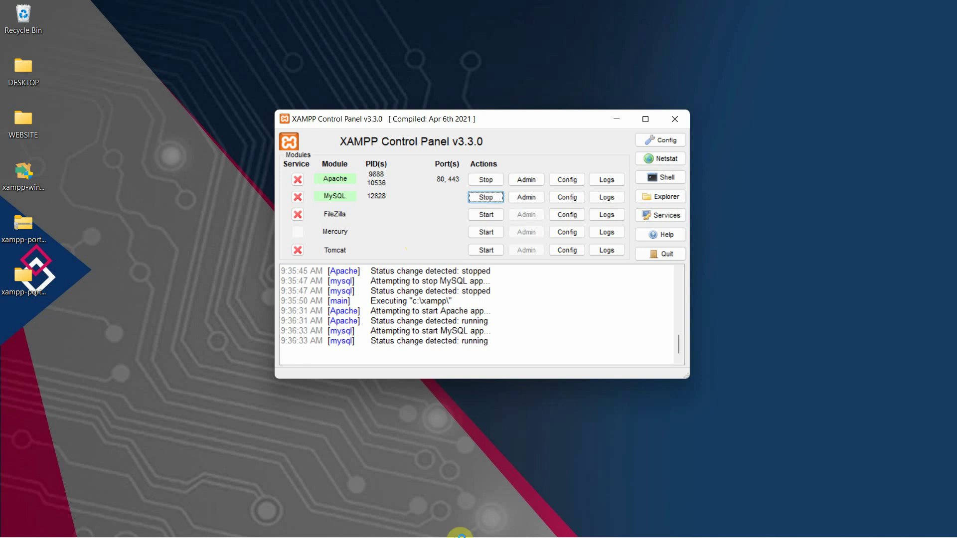
- Switch back to Chrome and load the localhost XAMPP dashboard in a new tab
click(526, 197)
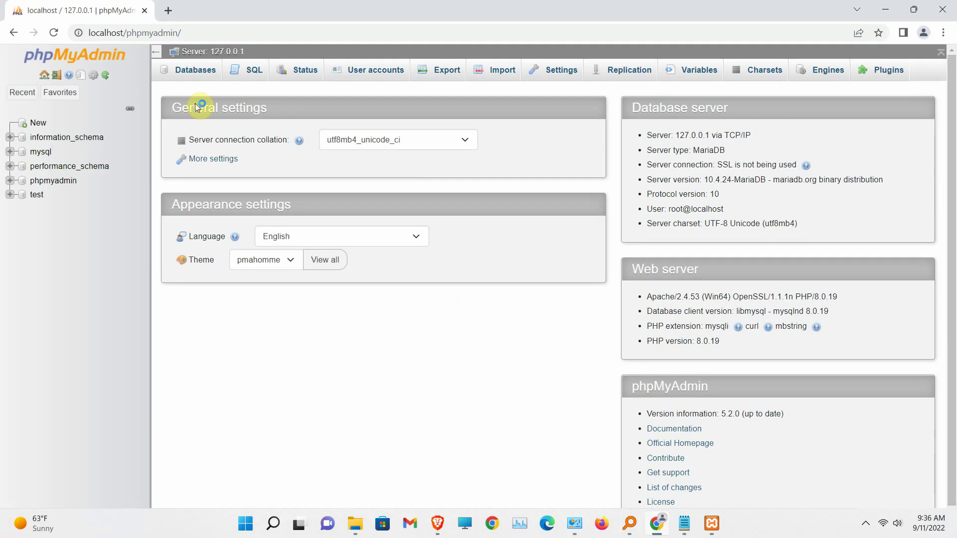
click(168, 11)
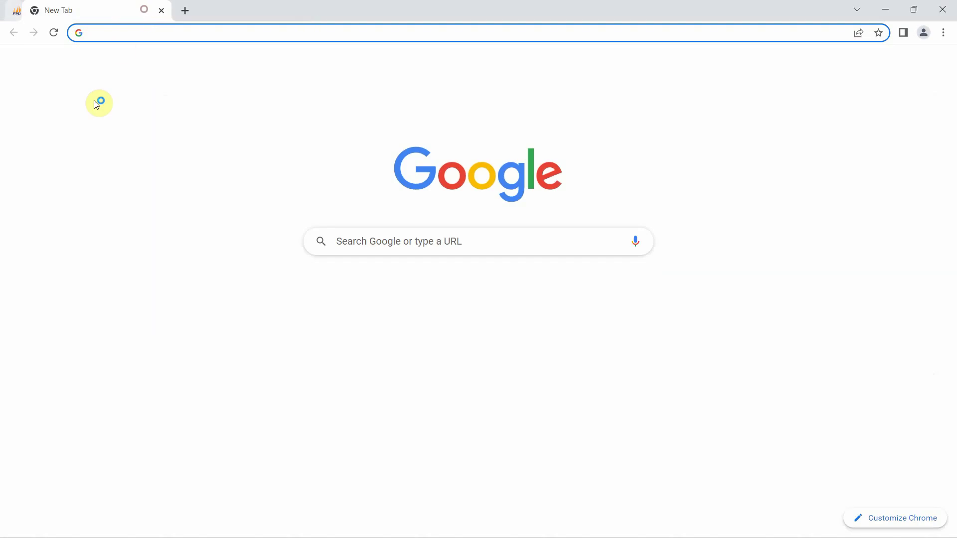
text(loca)
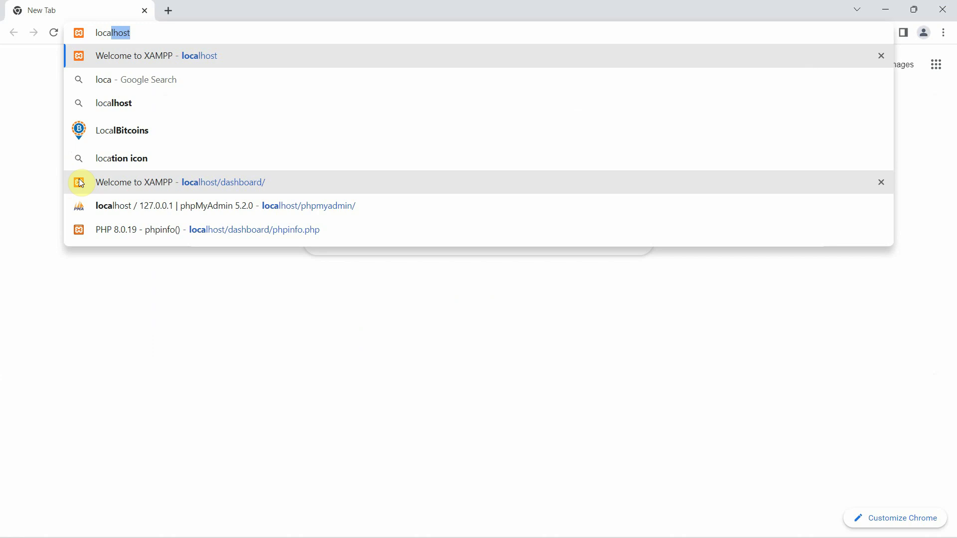
text(lhost)
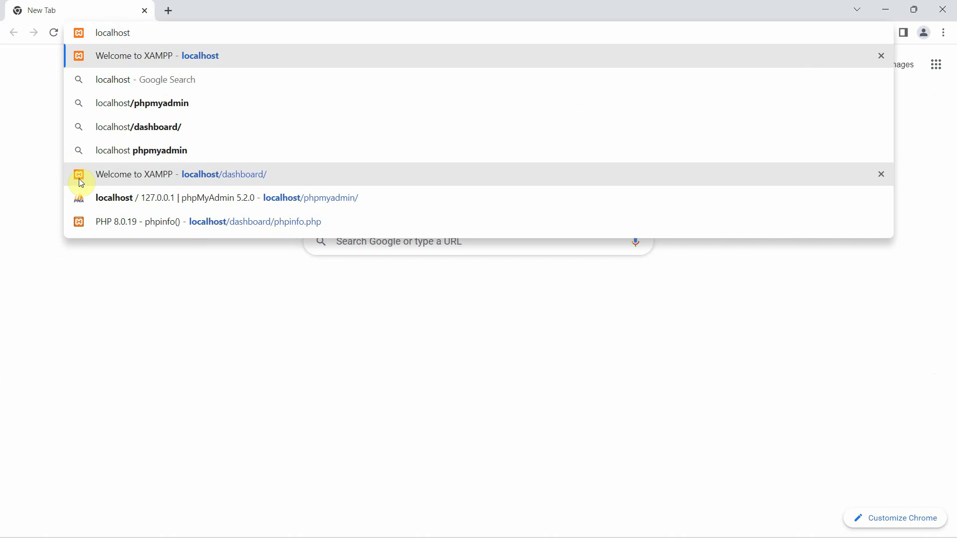
click(81, 182)
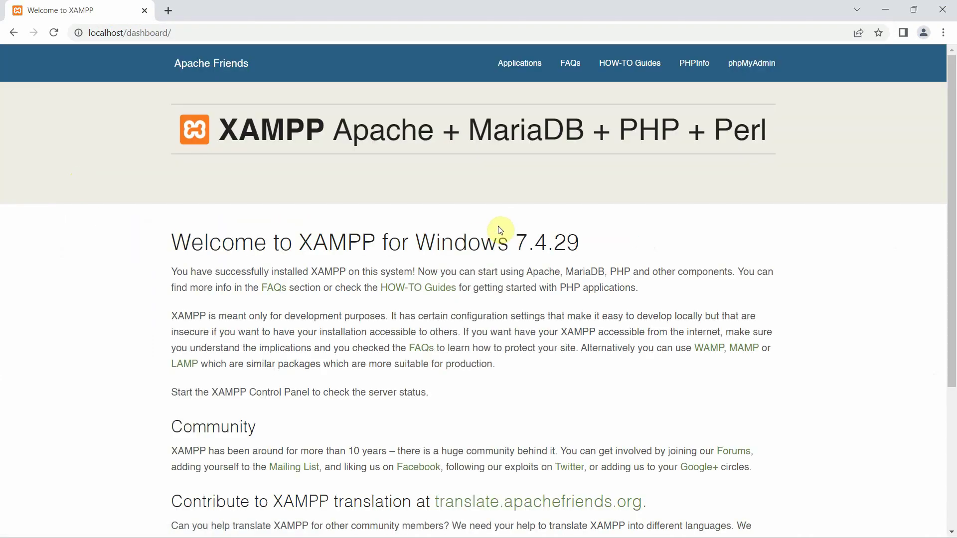
- Check the active PHP version on the PHPInfo page and in phpMyAdmin after the folder swap, and minimize the browser
click(694, 63)
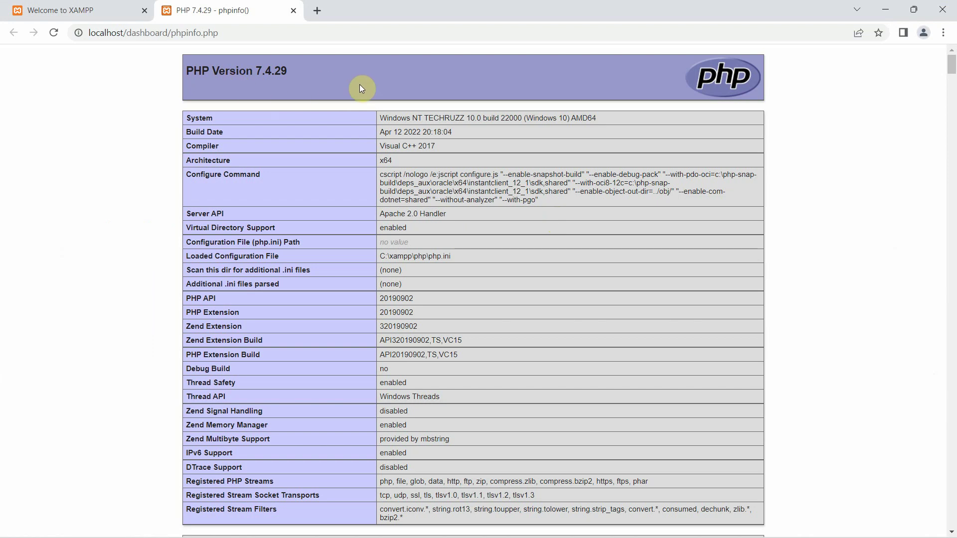
click(112, 13)
click(757, 74)
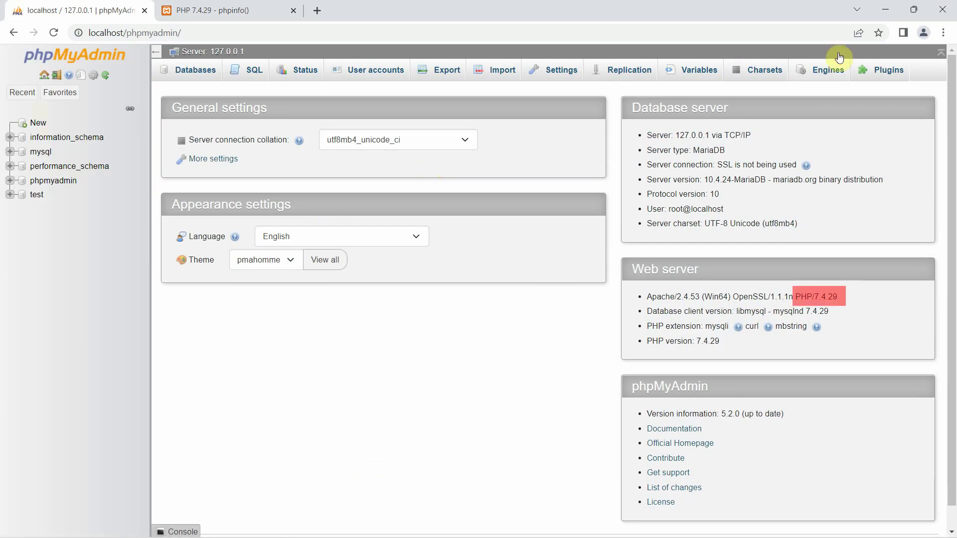
click(886, 11)
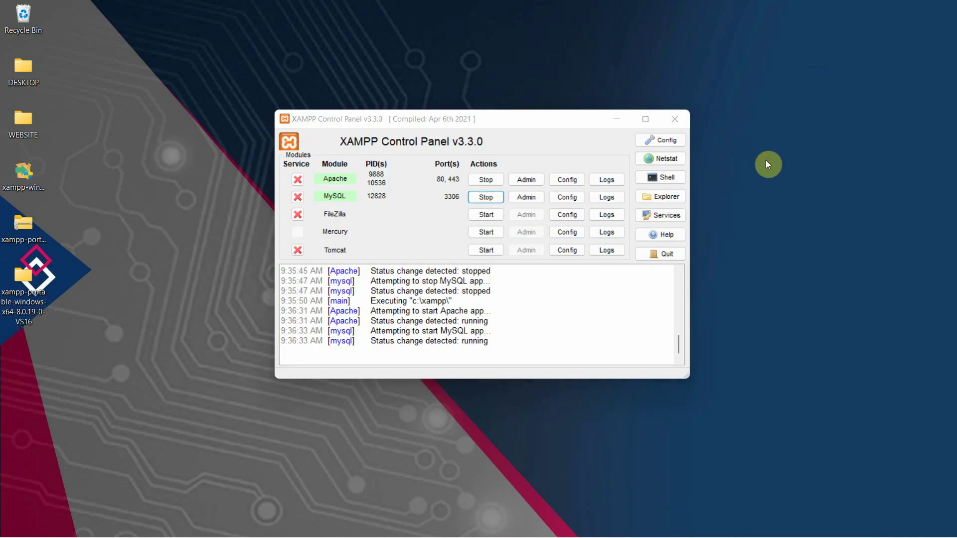